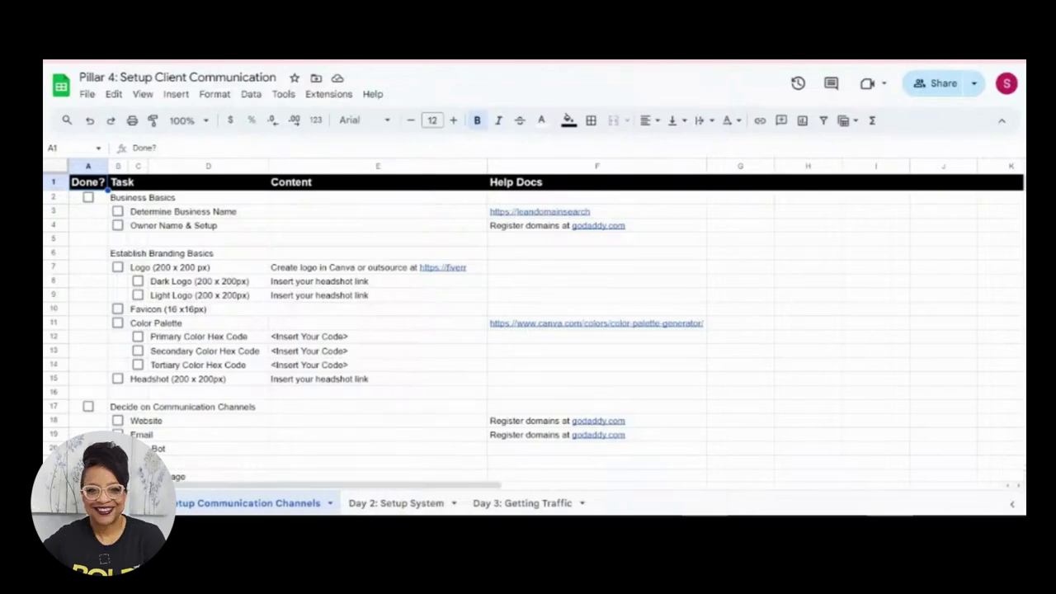
# - Try to open the domain search link in the Determine Business Name row and look up the site's working address
pyautogui.moveTo(538, 217)
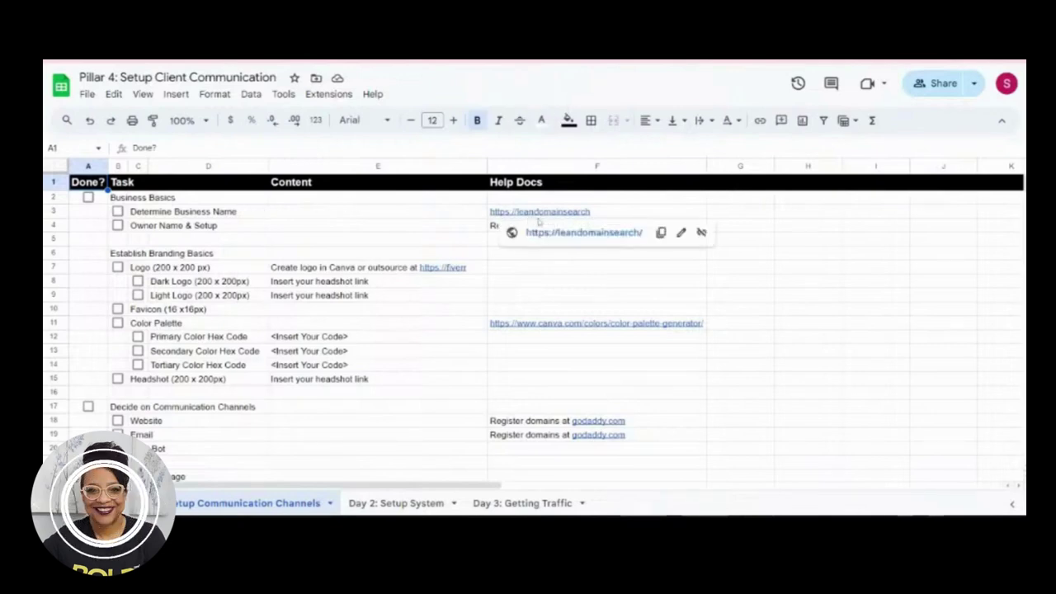
pyautogui.click(599, 236)
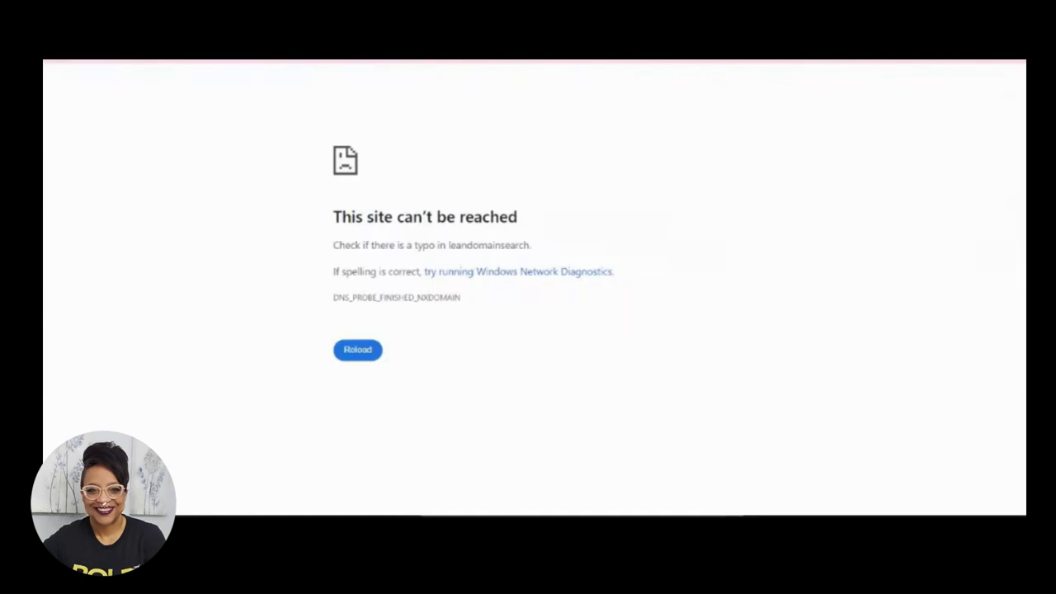
pyautogui.write('le')
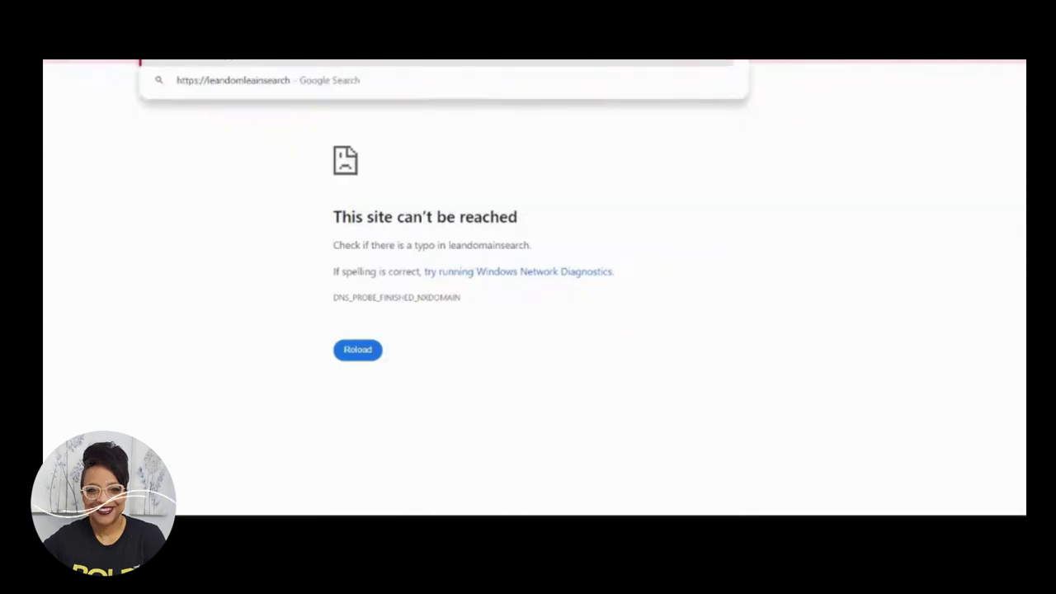
pyautogui.press('Escape')
pyautogui.write('lean')
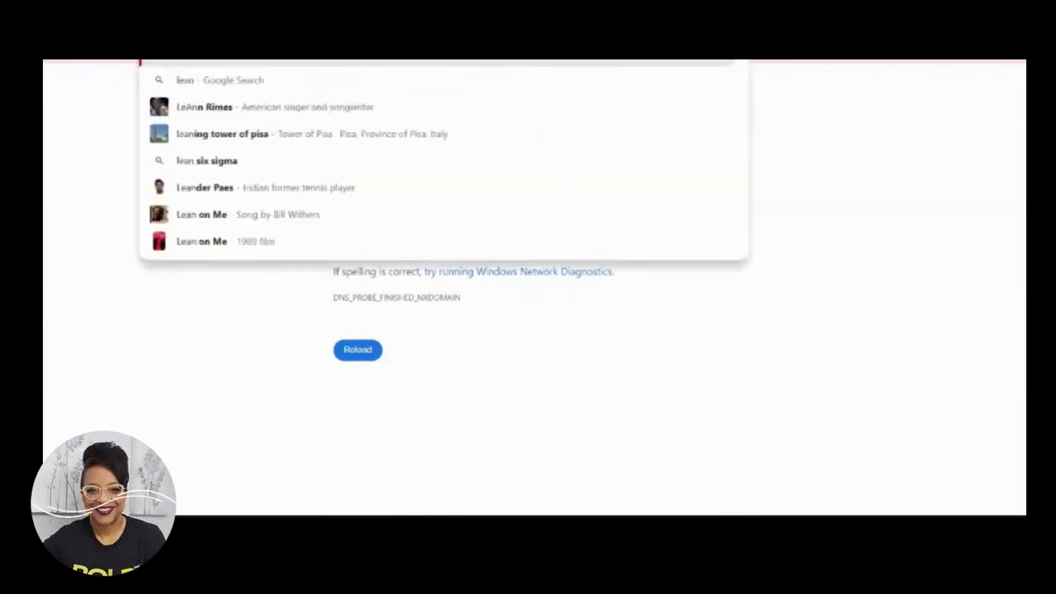
pyautogui.press('Escape')
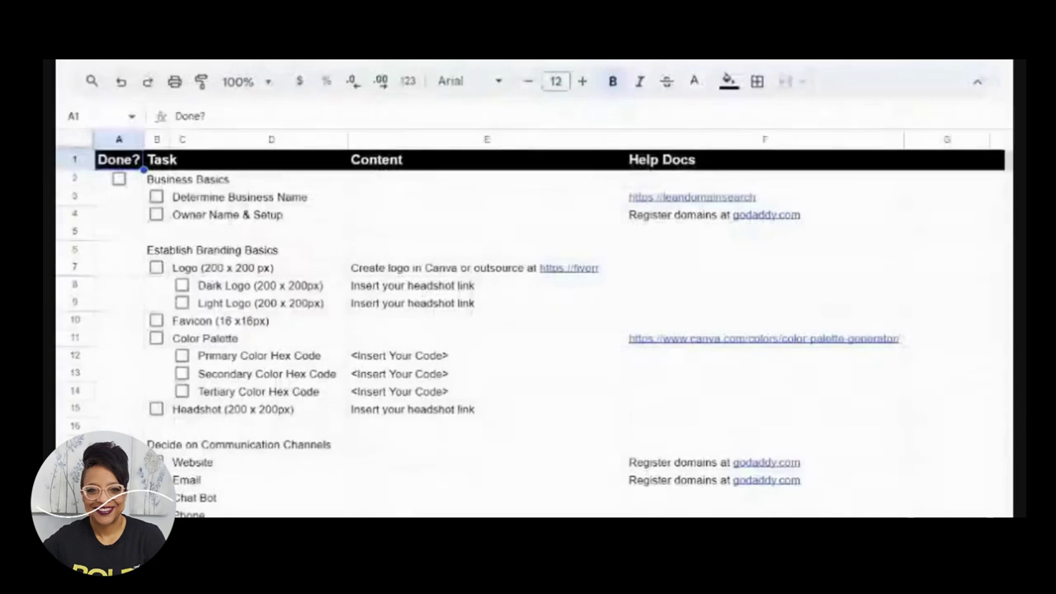
pyautogui.click(794, 201)
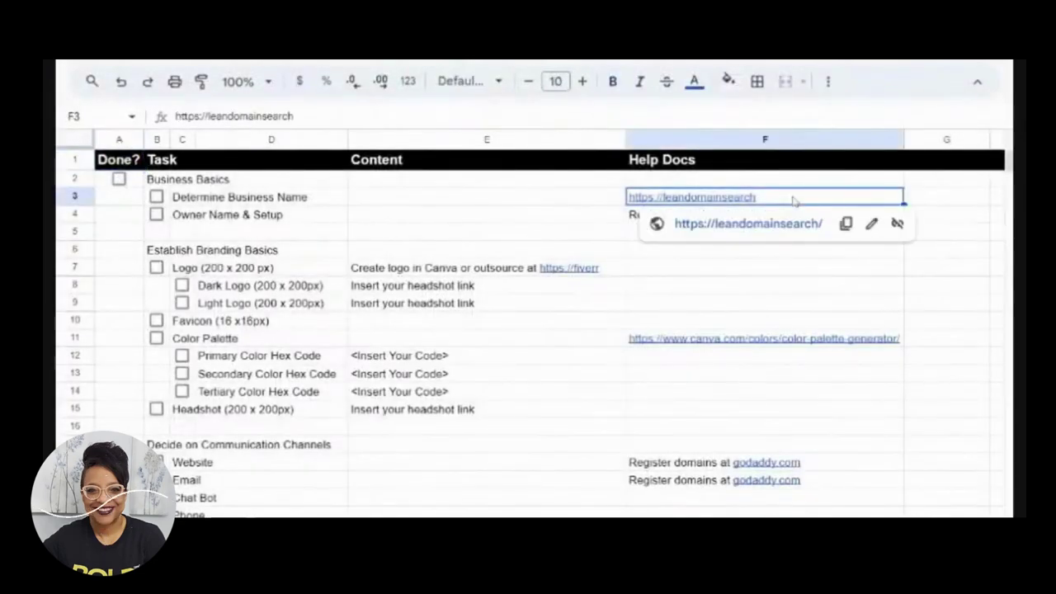
pyautogui.press('Delete')
pyautogui.write('https://leandomainsearch.com/')
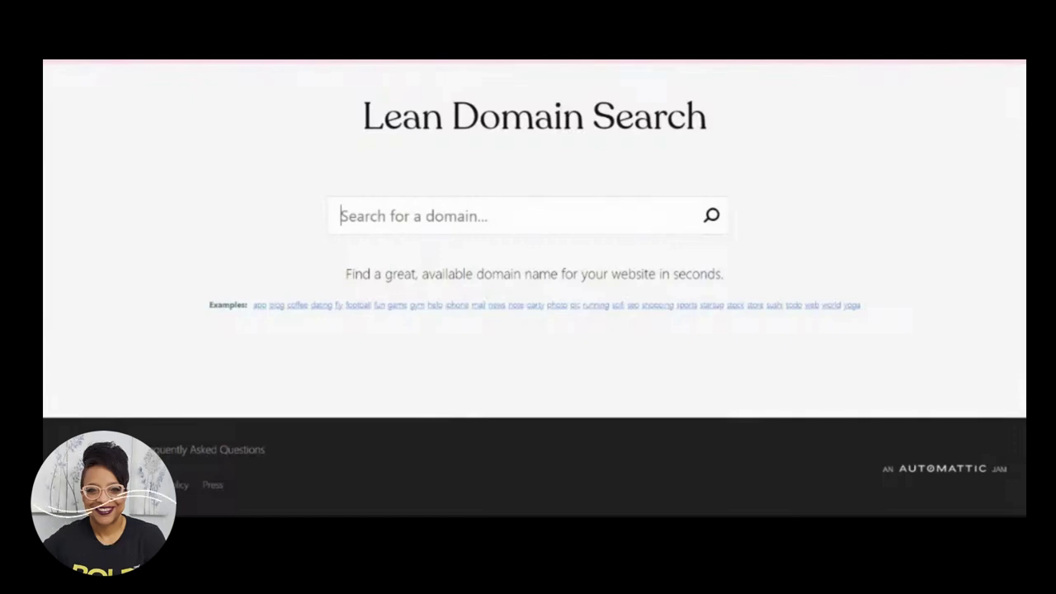
# - Search Lean Domain Search for "onlinetravelboss" and review the available domain name variations
pyautogui.write('online')
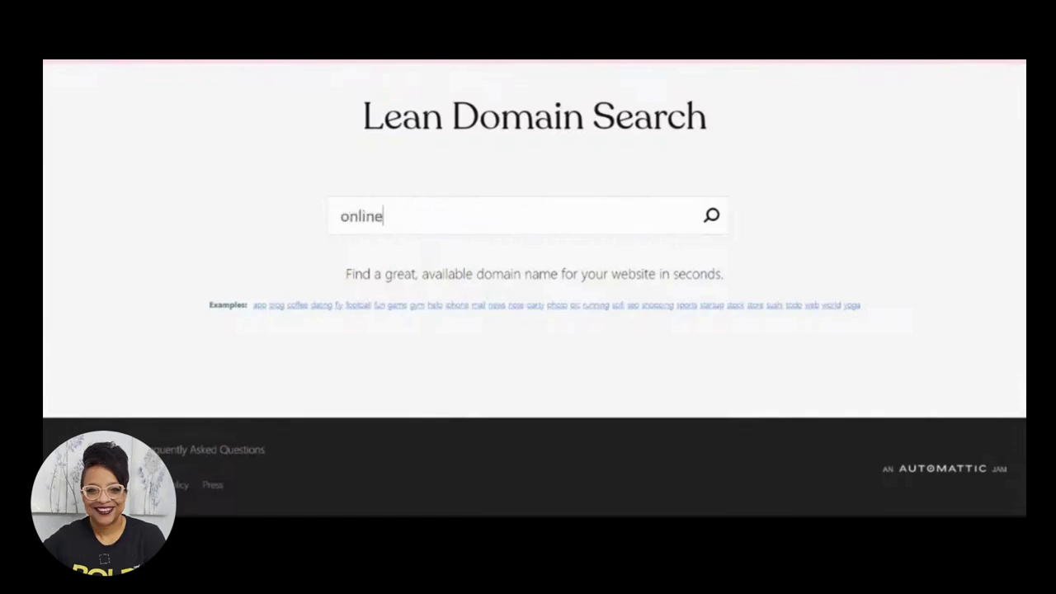
pyautogui.write('travelboss')
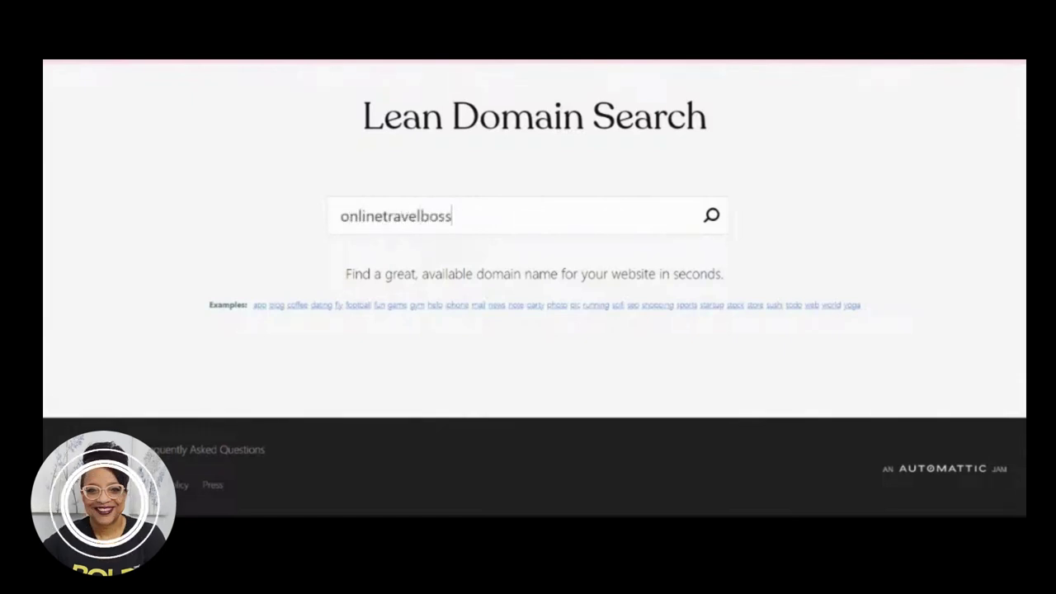
pyautogui.press('Return')
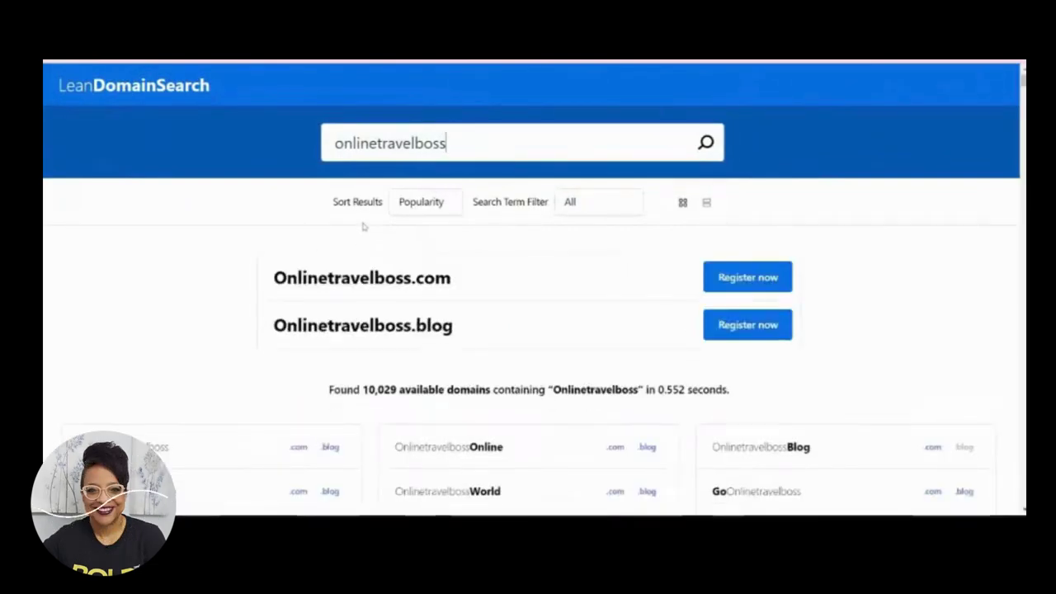
pyautogui.scroll(-1, 371, 235)
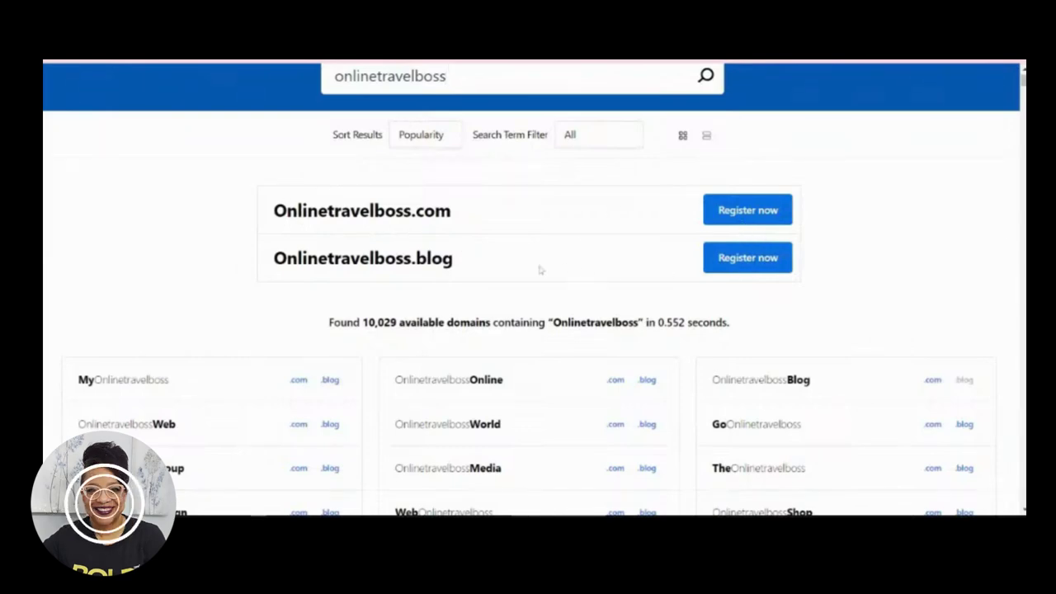
pyautogui.scroll(-1, 423, 310)
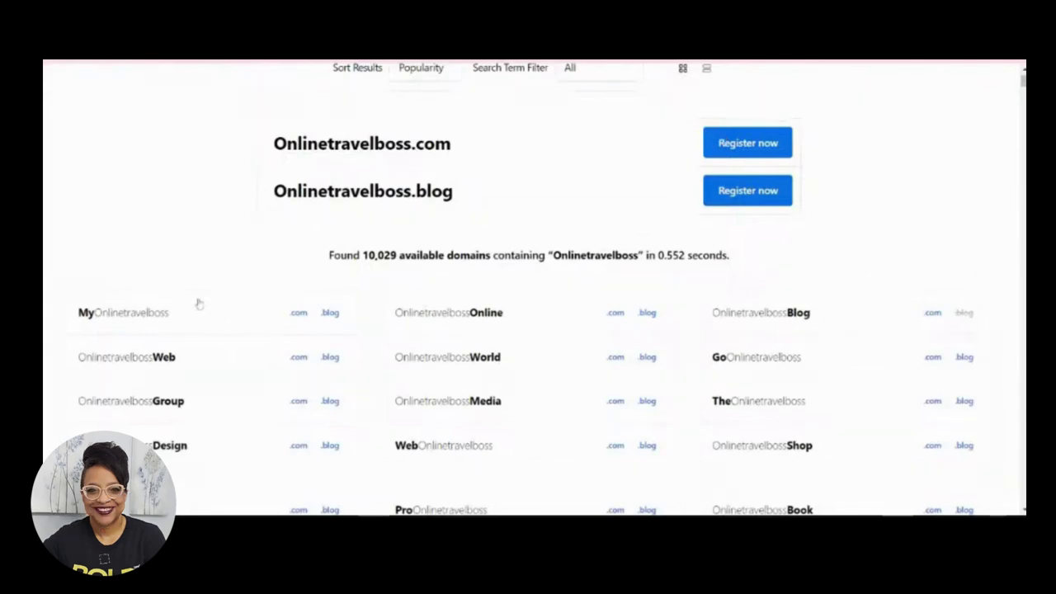
pyautogui.scroll(-1, 198, 303)
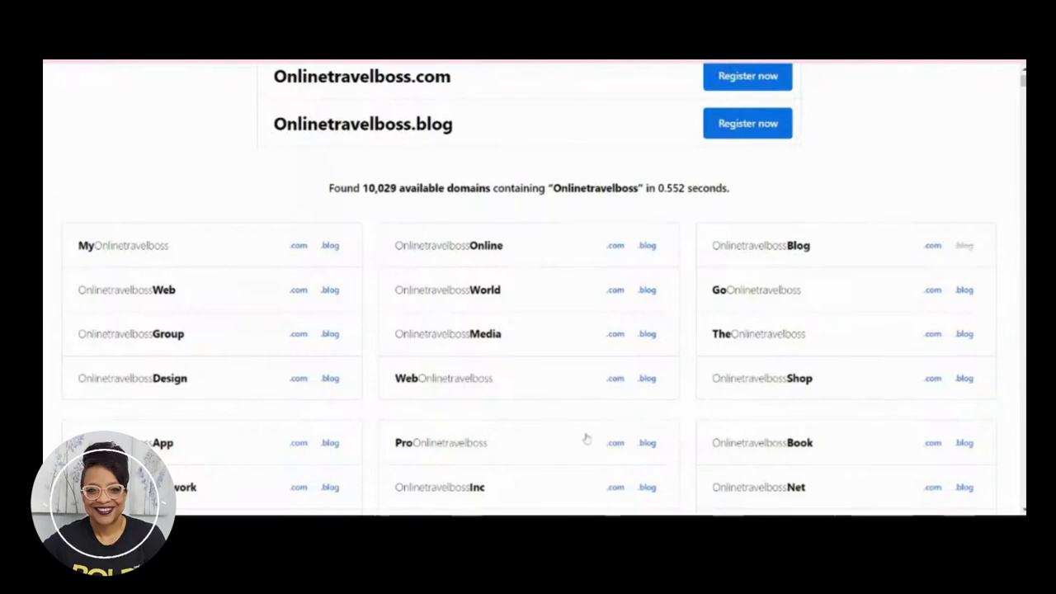
pyautogui.scroll(3, 533, 432)
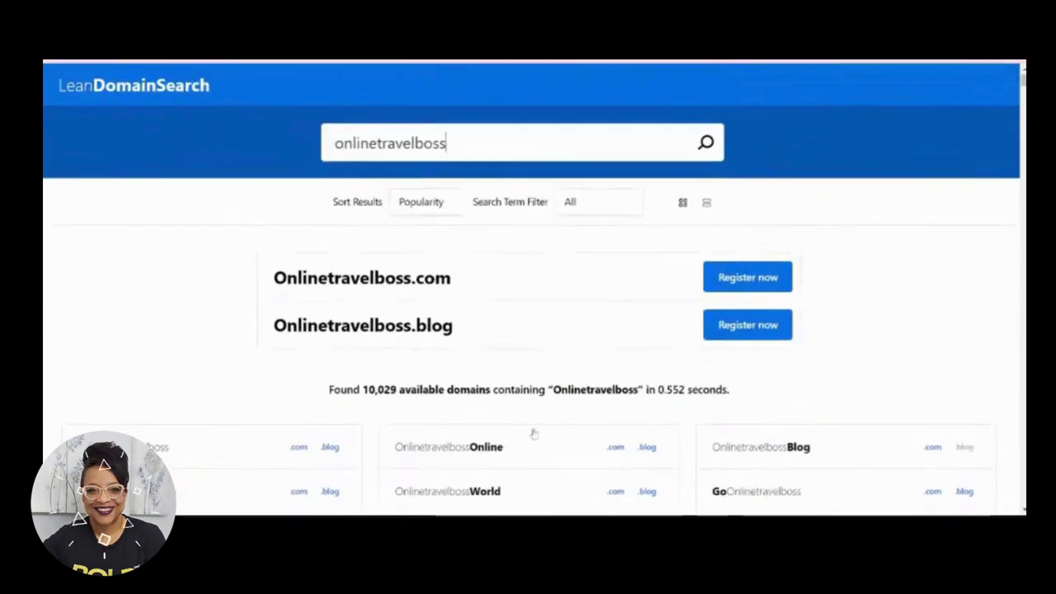
# - Search for the domain name "starttravelbusiness" and browse the suggested .com and .blog variations
pyautogui.moveTo(447, 144); pyautogui.dragTo(245, 151)
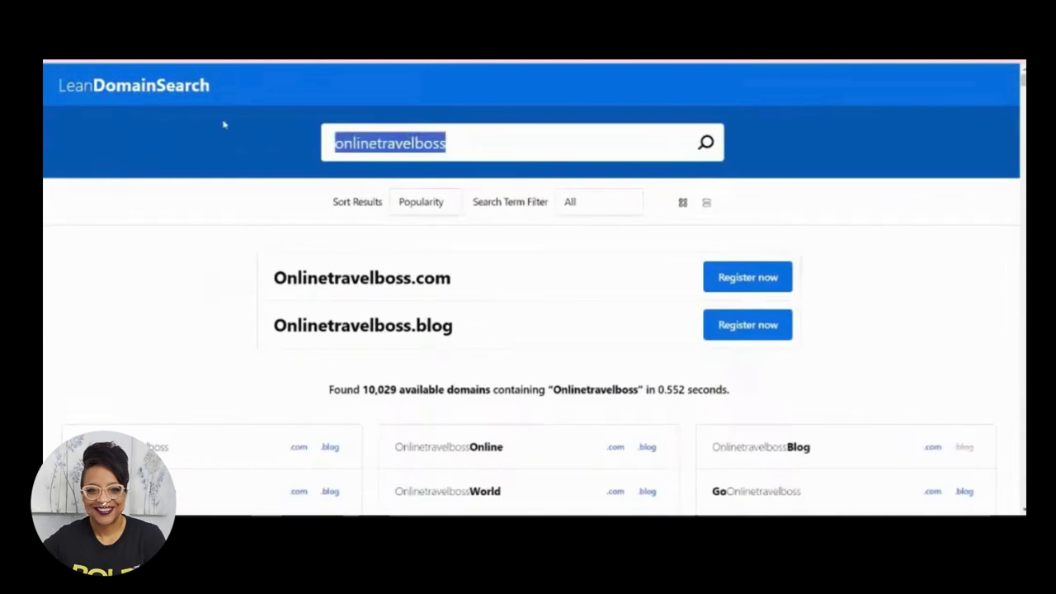
pyautogui.write('startt')
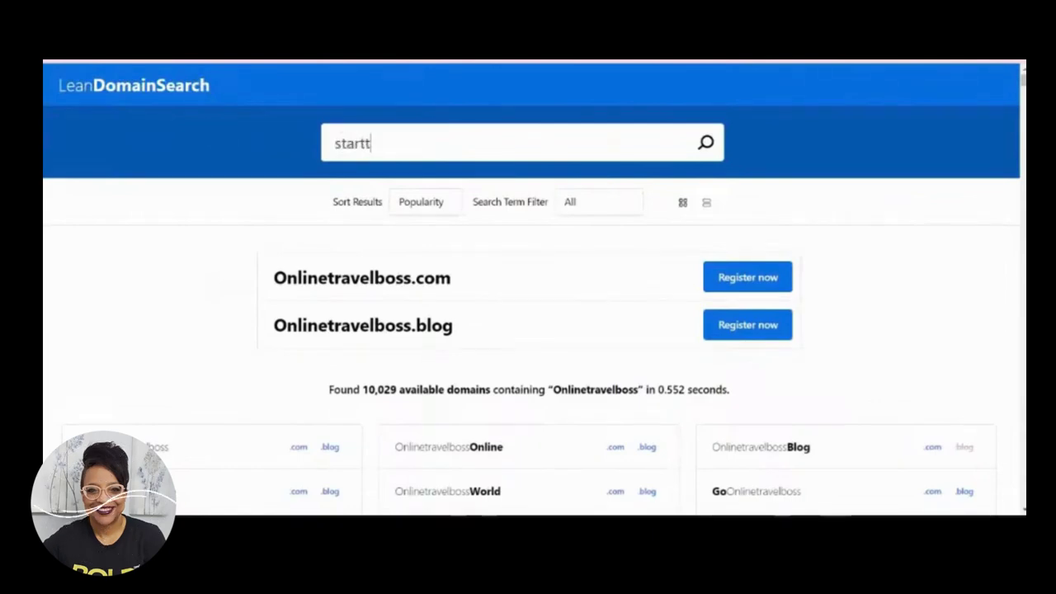
pyautogui.write('travi')
pyautogui.press('BackSpace')
pyautogui.write('el')
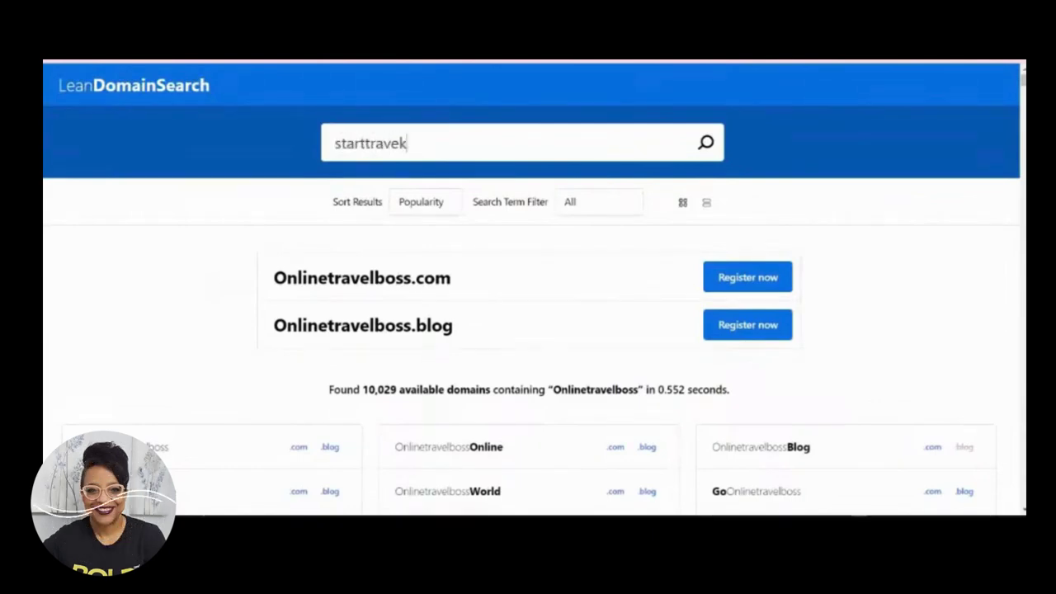
pyautogui.write('b')
pyautogui.press('BackSpace')
pyautogui.press('BackSpace')
pyautogui.write('lbu')
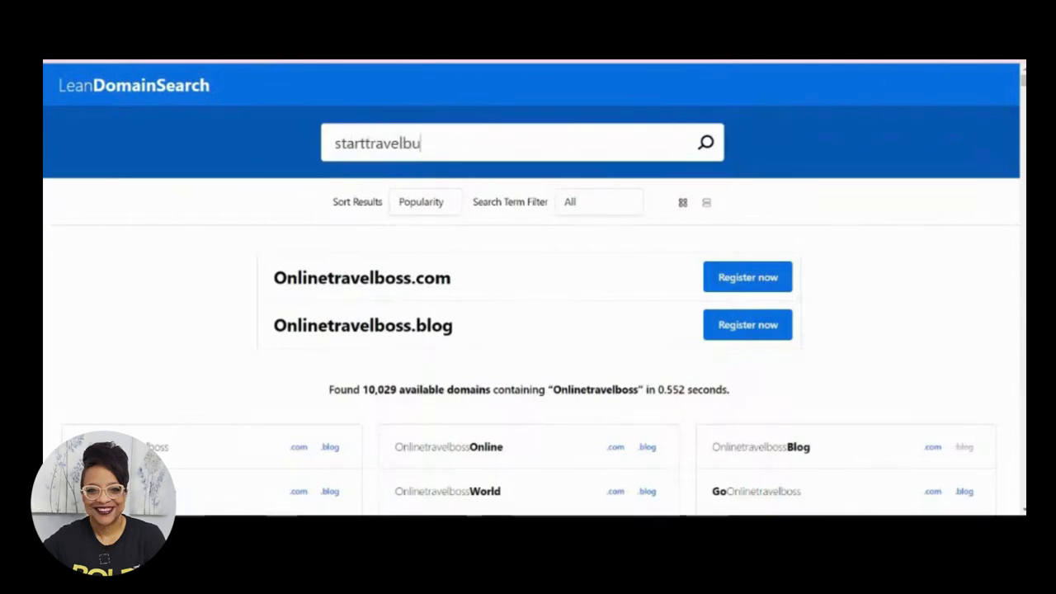
pyautogui.write('siness')
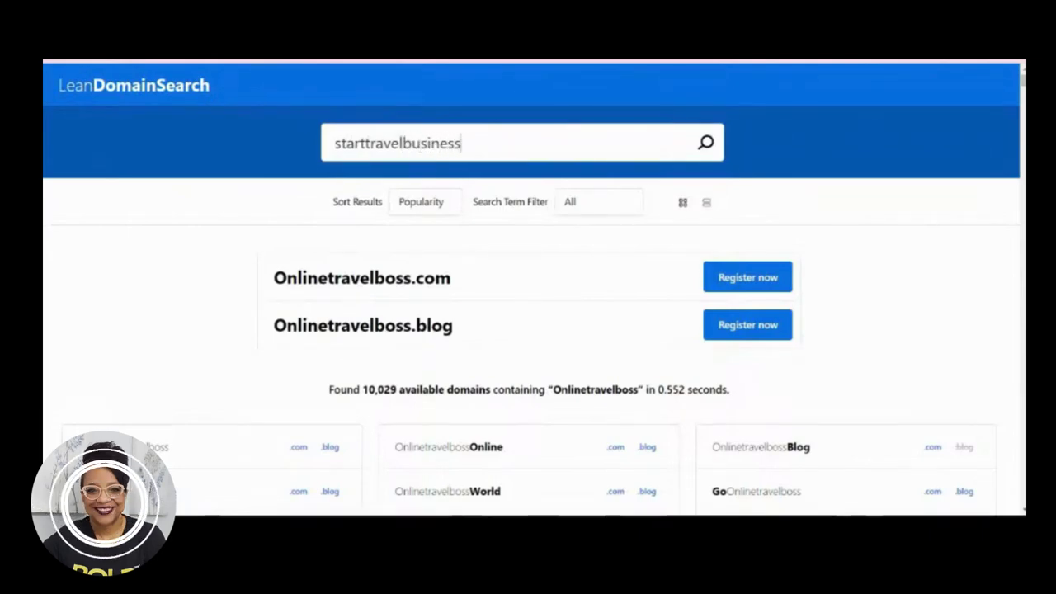
pyautogui.press('Return')
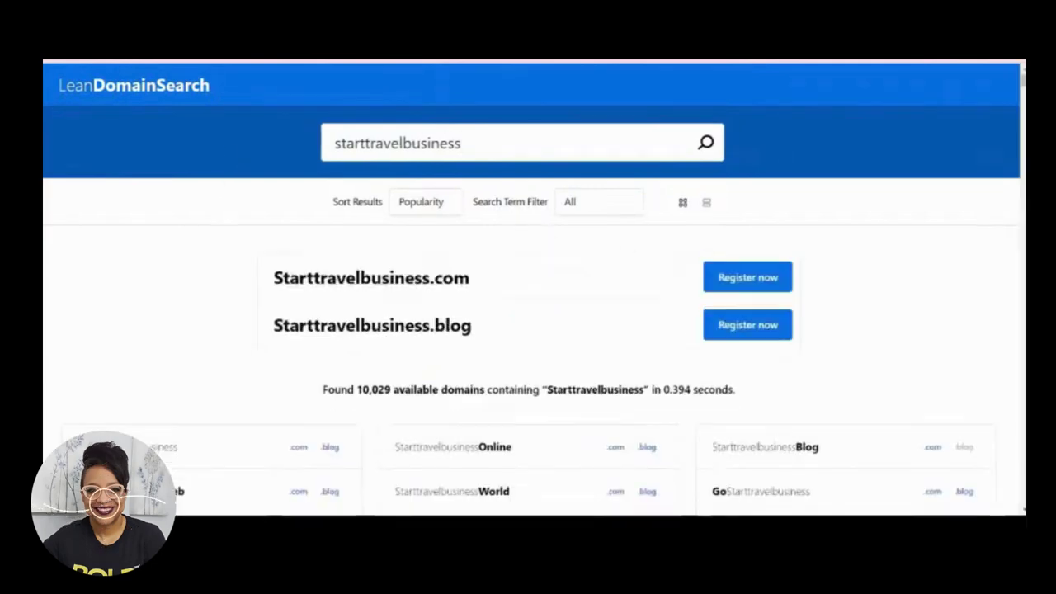
pyautogui.scroll(-1, 561, 206)
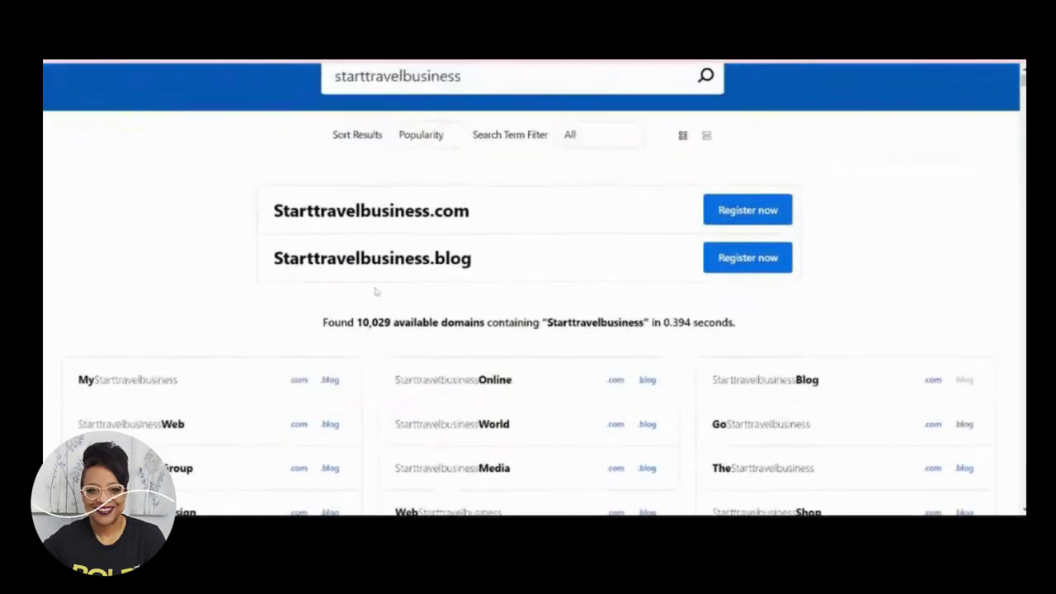
pyautogui.scroll(-1, 353, 363)
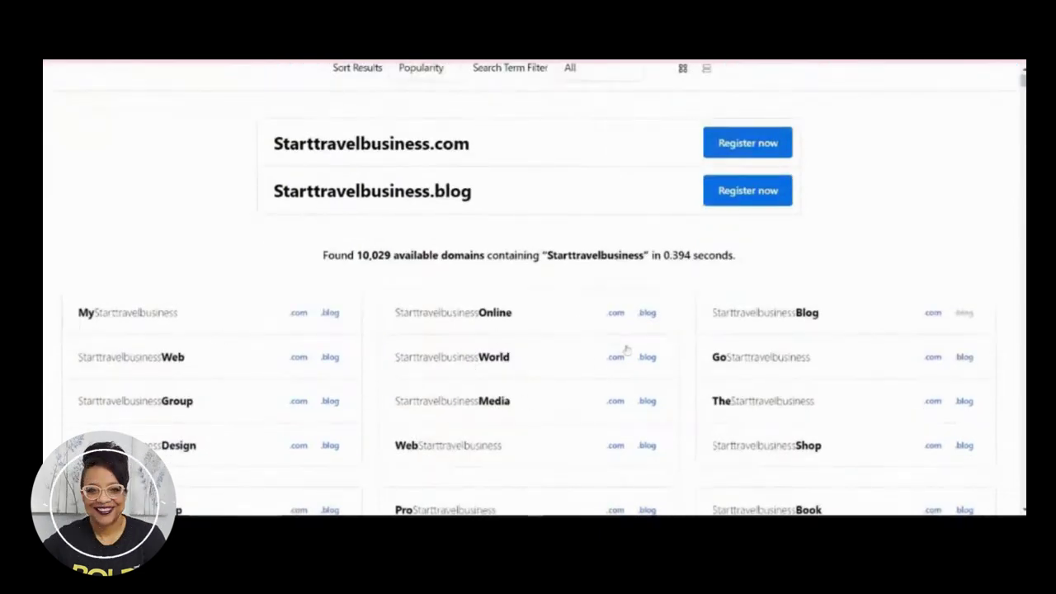
pyautogui.scroll(-1, 572, 344)
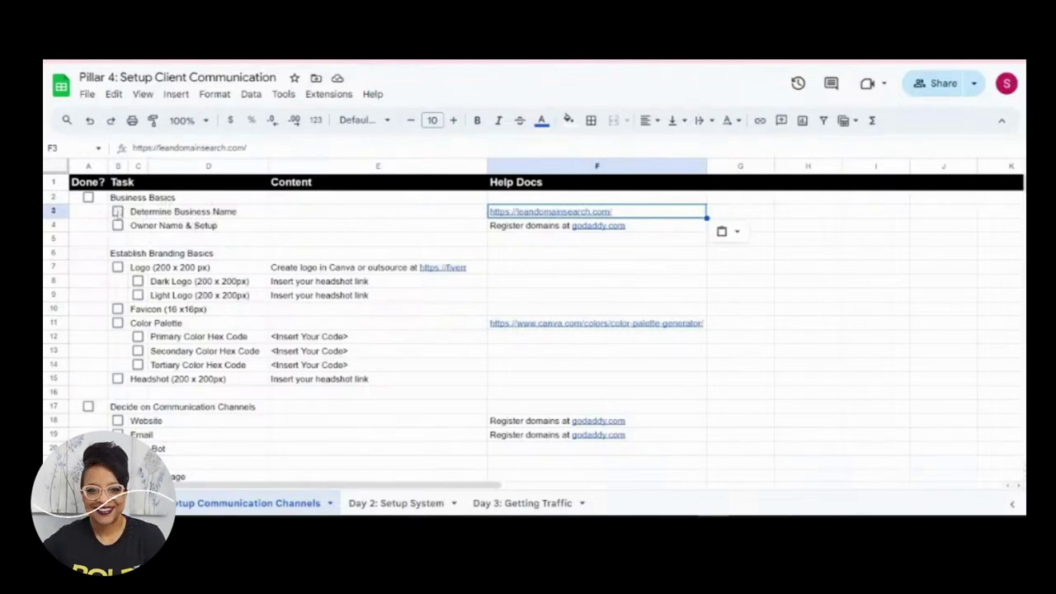
# - Mark the Determine Business Name and Owner Name & Setup tasks as done in the Pillar 4 checklist
pyautogui.click(118, 211)
pyautogui.click(118, 226)
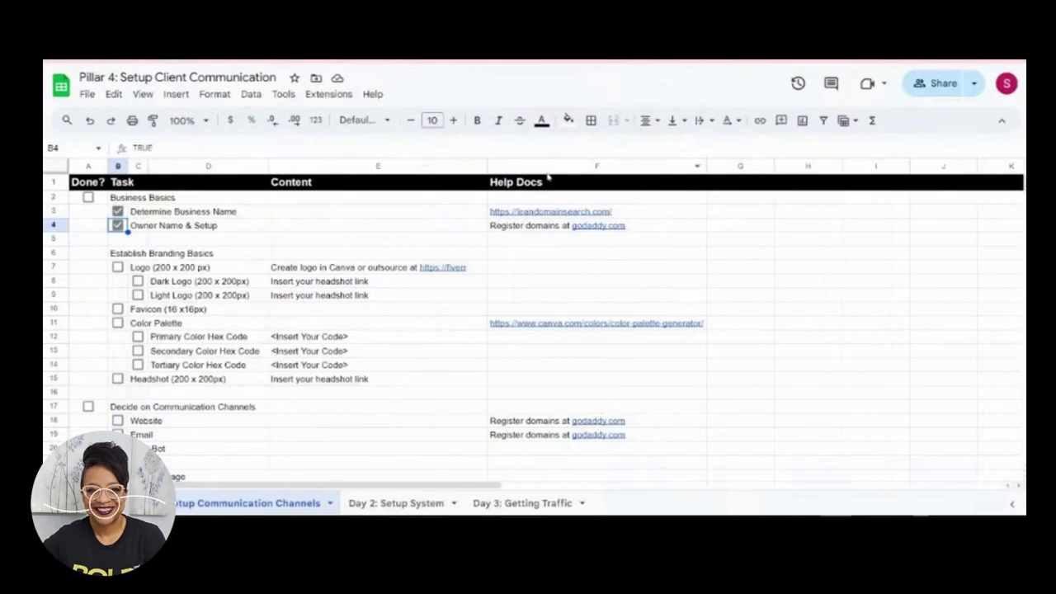
pyautogui.moveTo(640, 214)
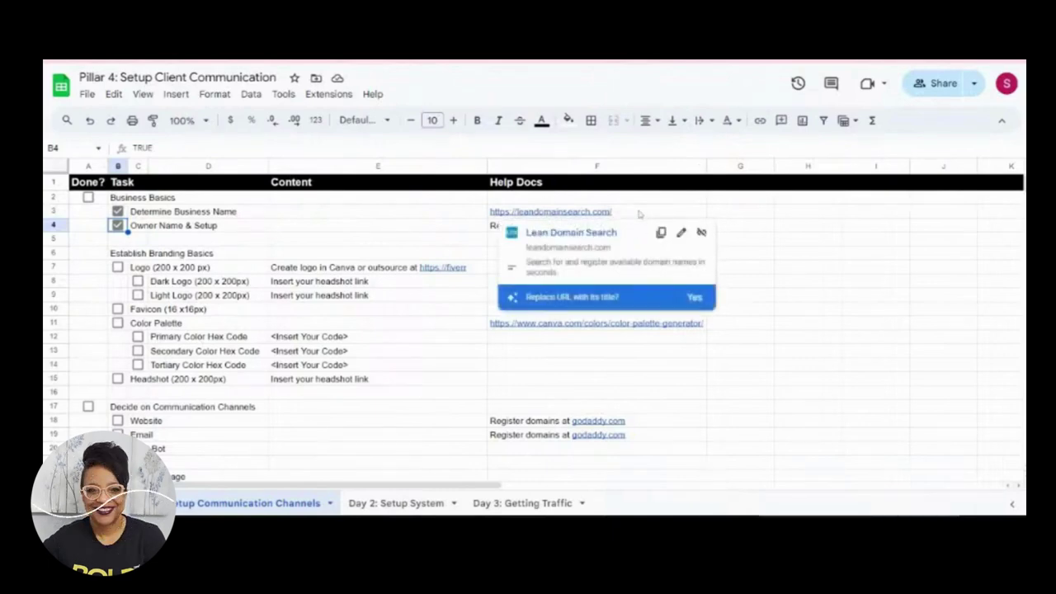
pyautogui.click(394, 233)
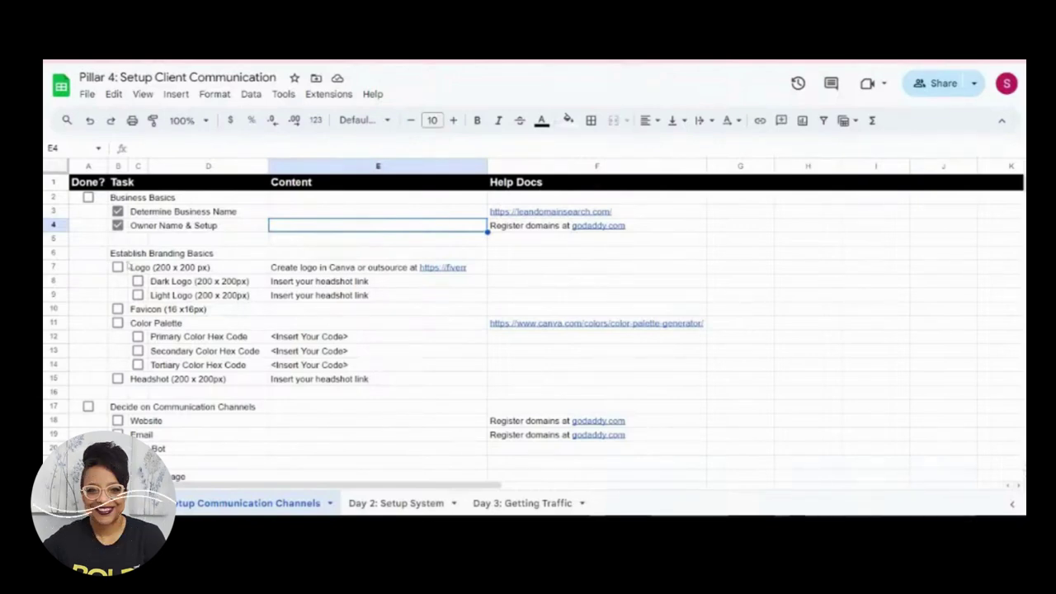
pyautogui.click(124, 253)
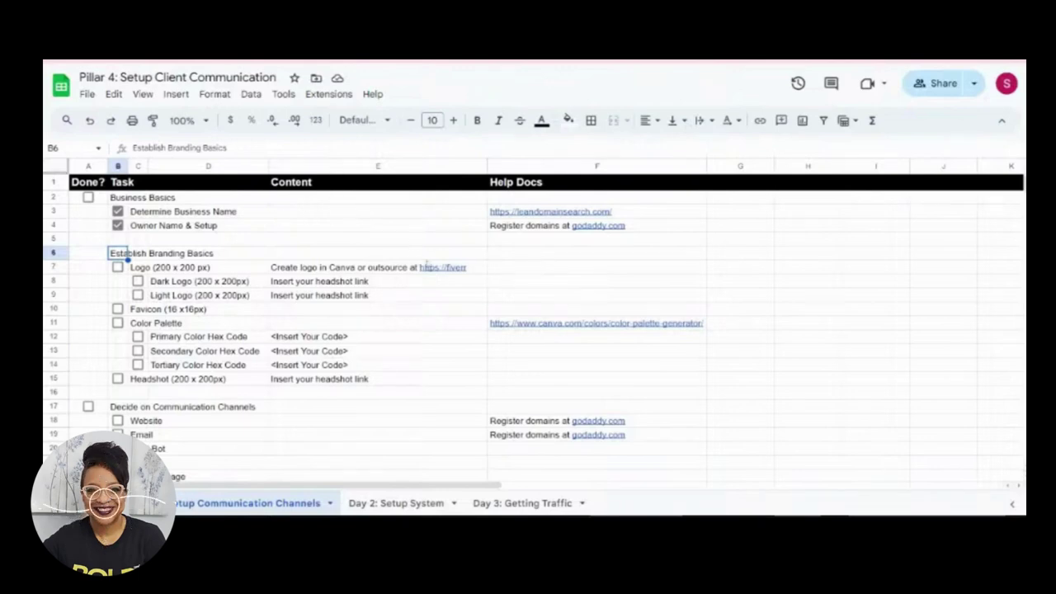
# - Follow the Fiverr link in the Logo row's Content cell and correct the web address to fiverr.com
pyautogui.click(444, 273)
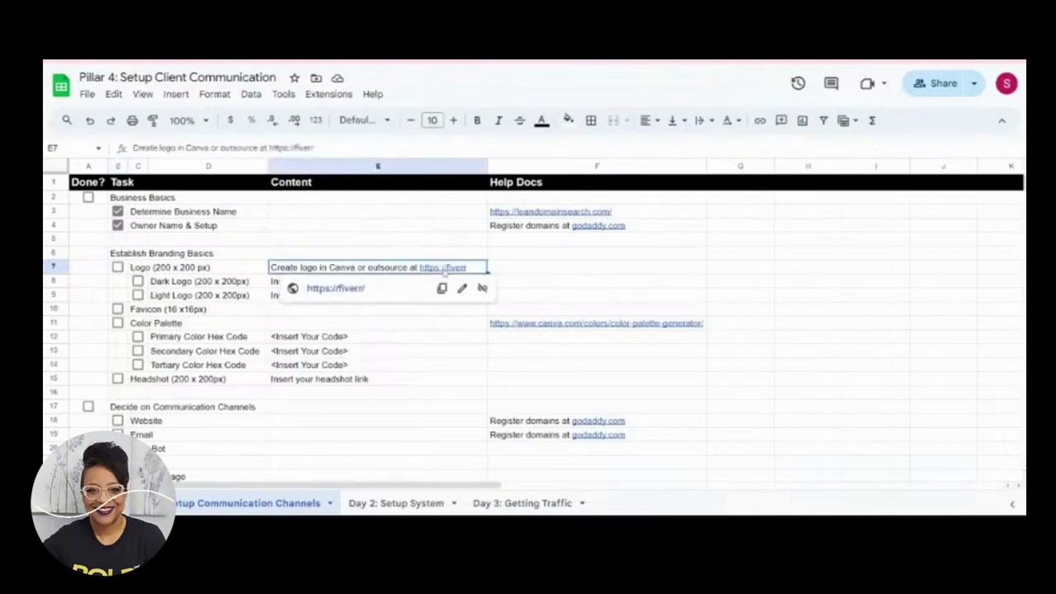
pyautogui.click(338, 289)
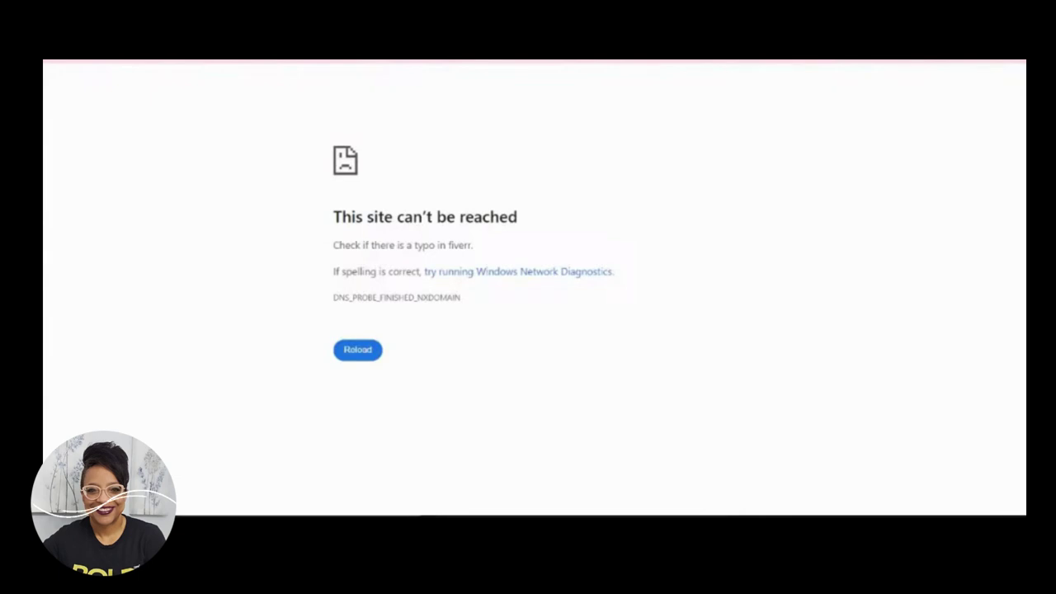
pyautogui.write('fi')
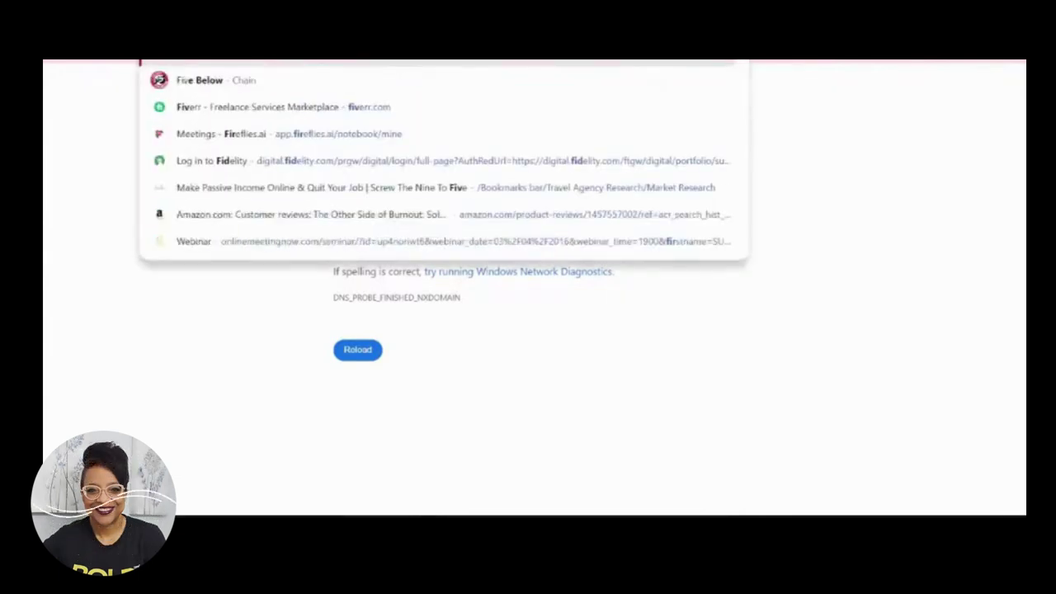
pyautogui.write('ver')
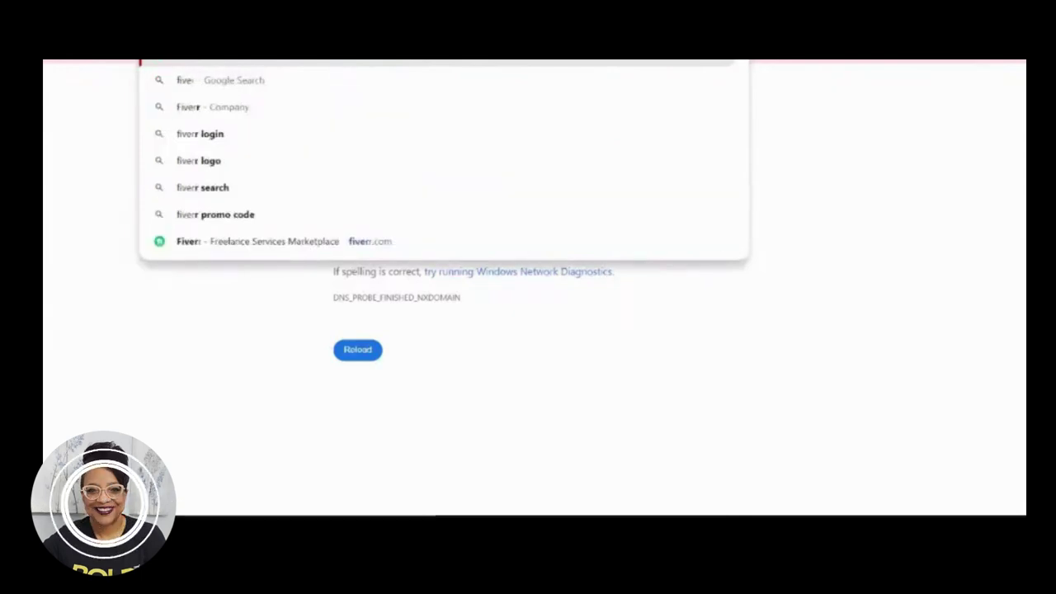
pyautogui.write('r')
pyautogui.write('.com')
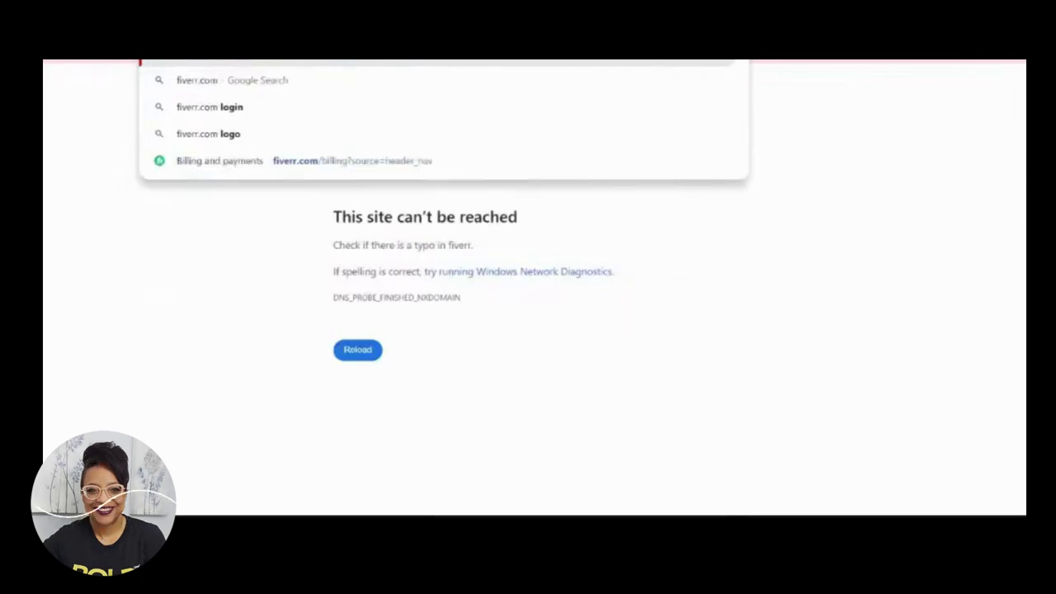
pyautogui.press('Return')
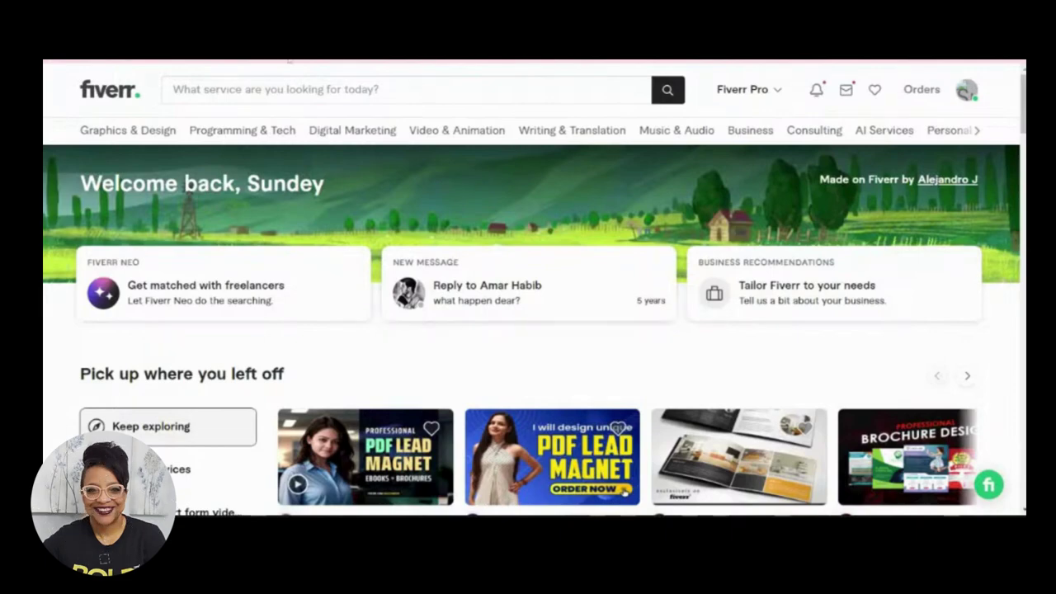
# - Search Fiverr for "travel logo" and browse the logo design offers, comparing sample designs, ratings and starting prices
pyautogui.click(173, 89)
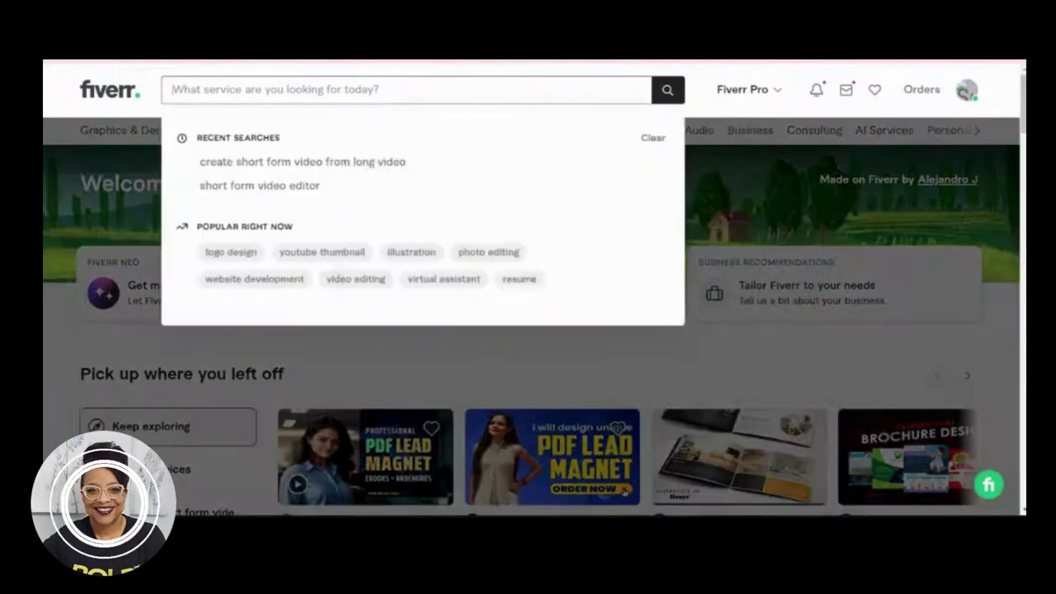
pyautogui.write('travel logo')
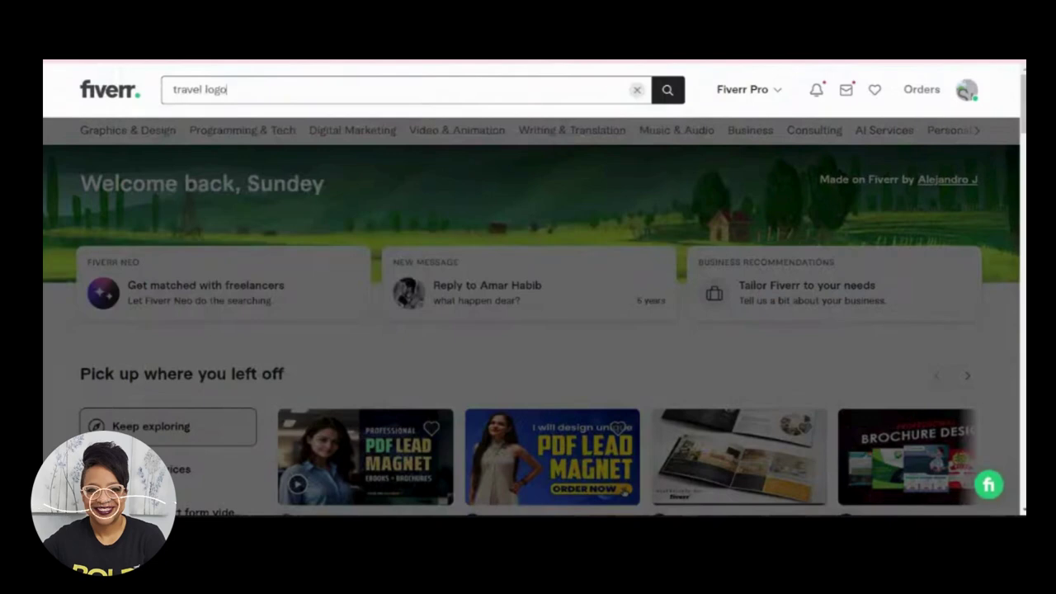
pyautogui.press('Return')
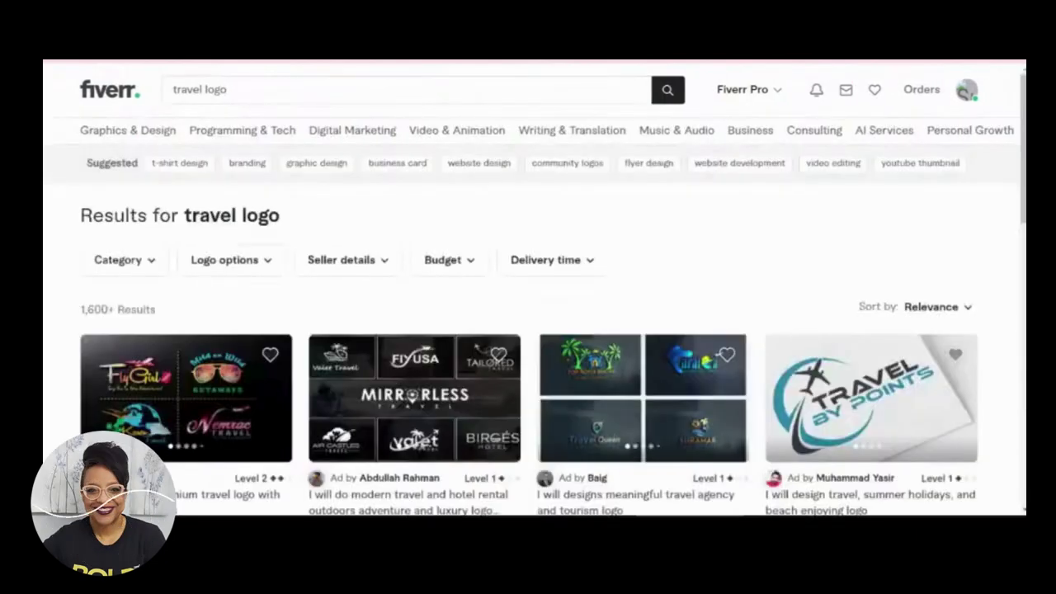
pyautogui.scroll(-1, 555, 281)
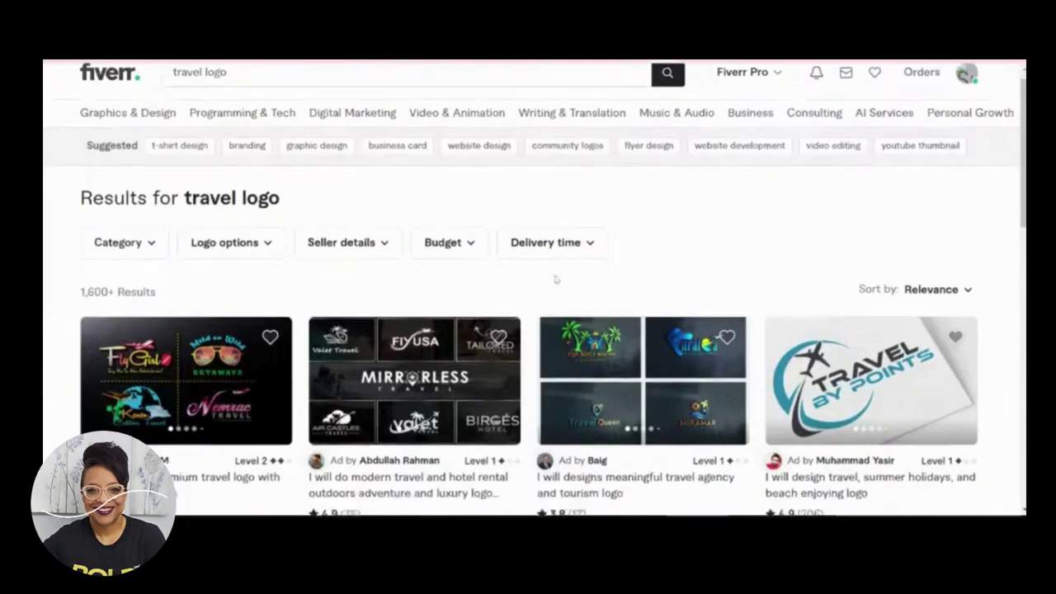
pyautogui.scroll(-1, 555, 281)
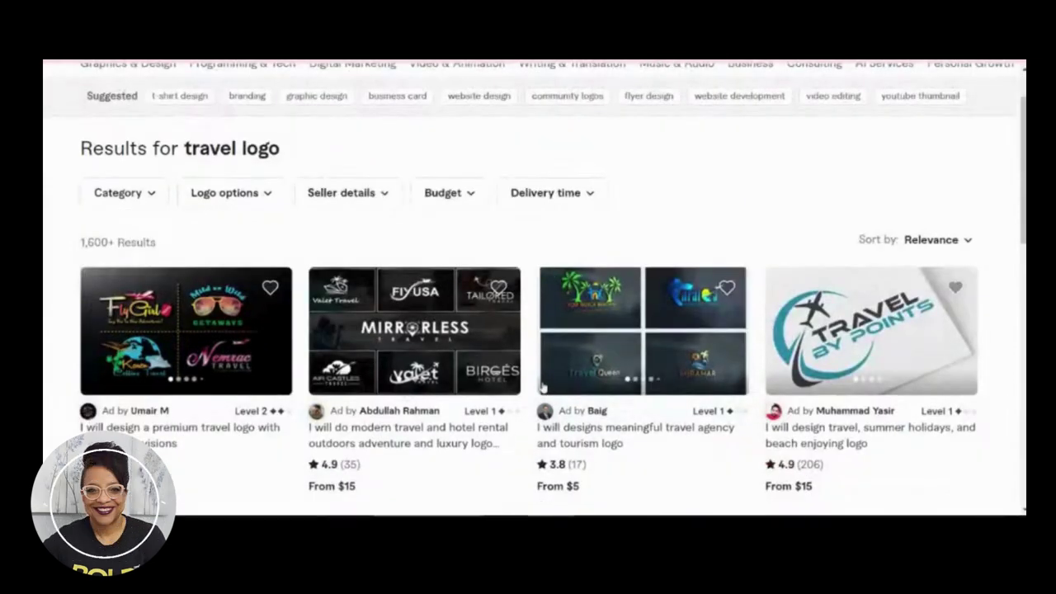
pyautogui.scroll(-1, 118, 417)
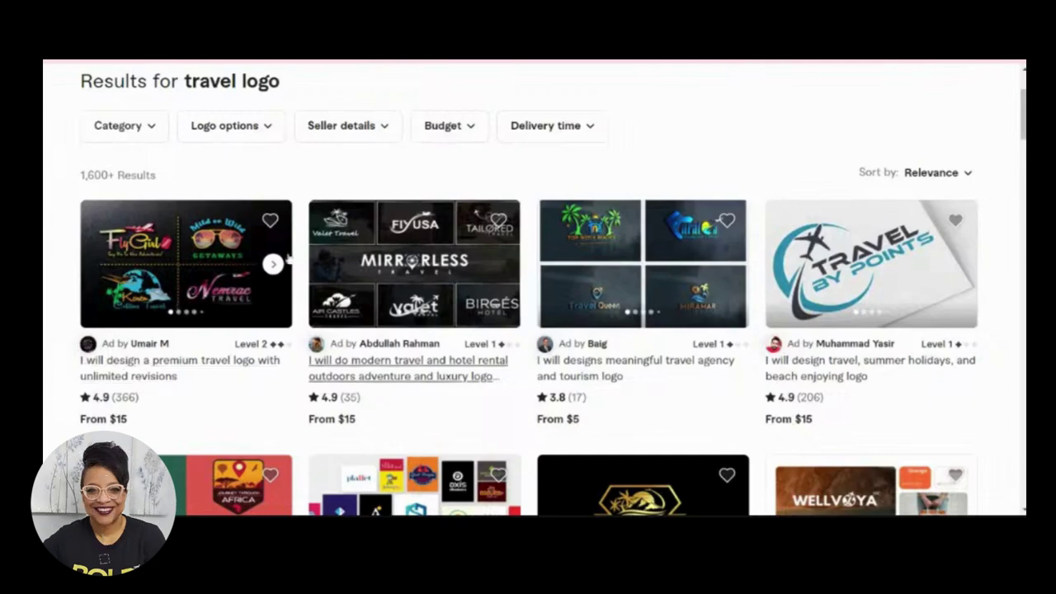
pyautogui.scroll(-2, 462, 256)
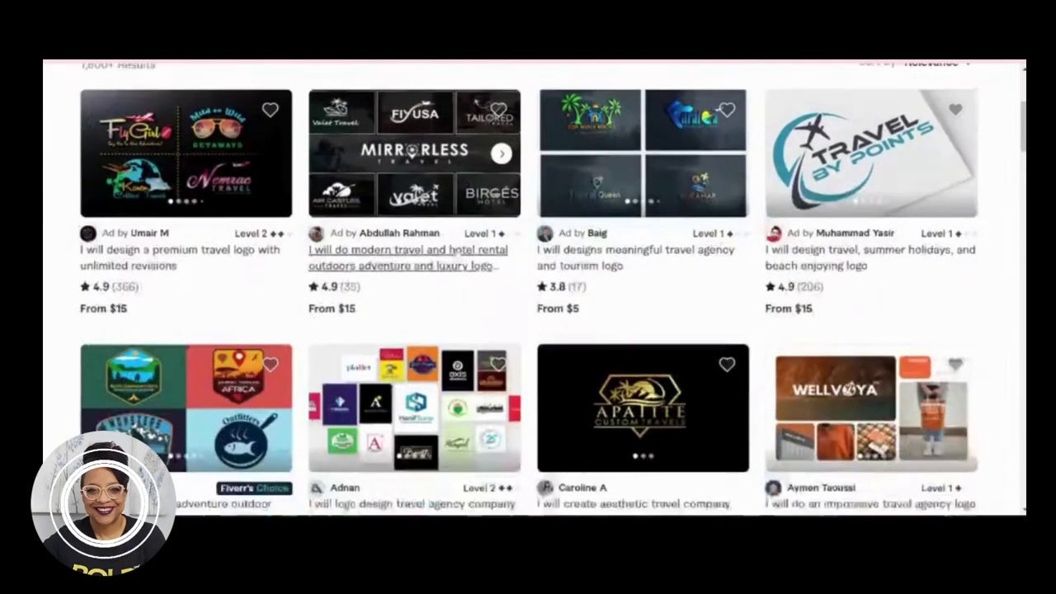
pyautogui.scroll(2, 428, 247)
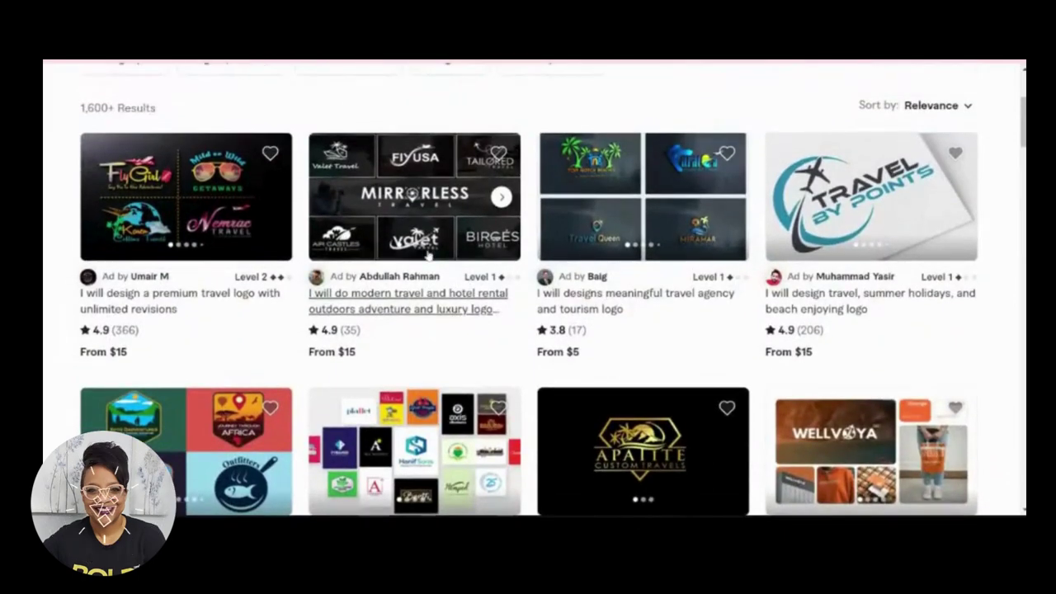
pyautogui.scroll(1, 429, 255)
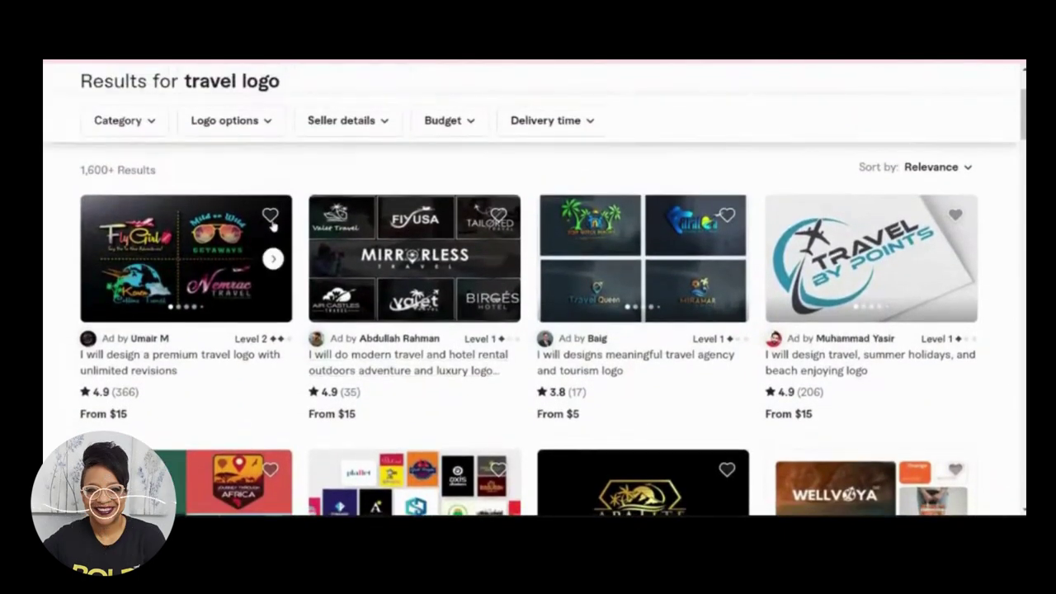
pyautogui.scroll(1, 273, 225)
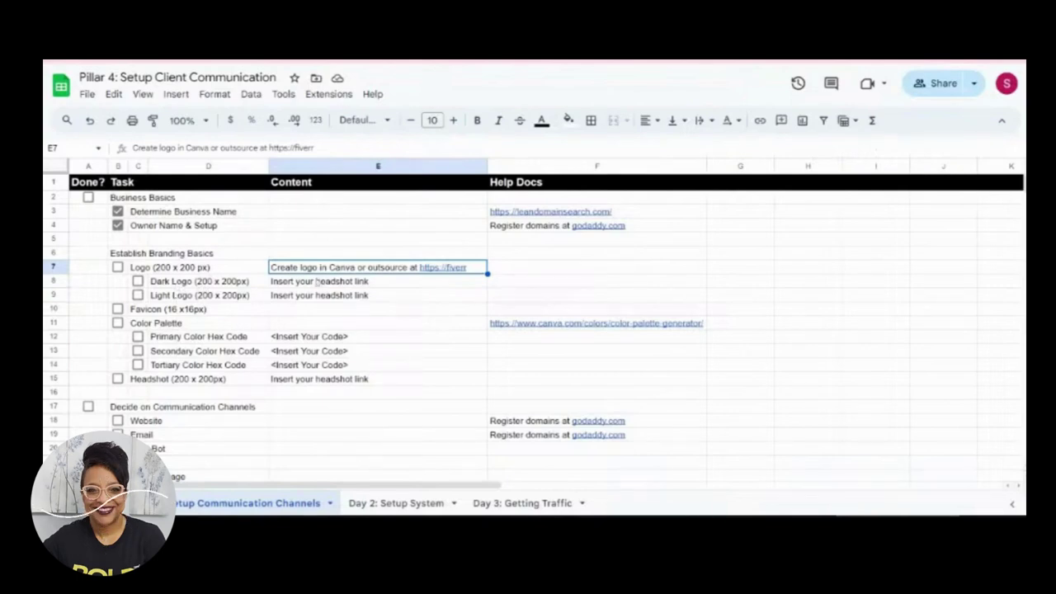
# - Switch back to the Pillar 4 checklist and clear the headshot link placeholders from the Dark Logo and Light Logo rows' Content cells
pyautogui.click(317, 281)
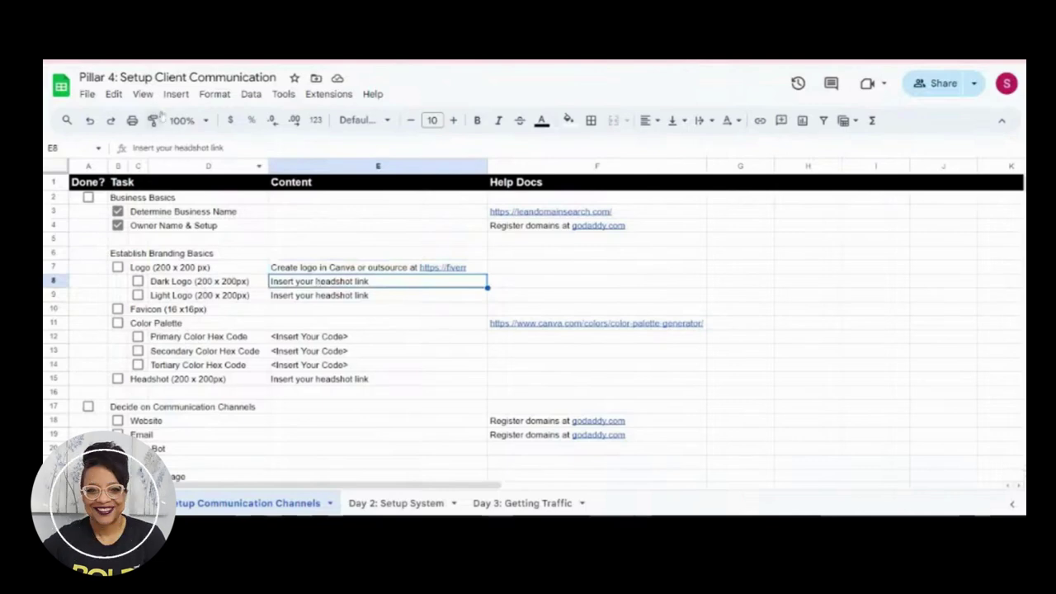
pyautogui.moveTo(366, 267)
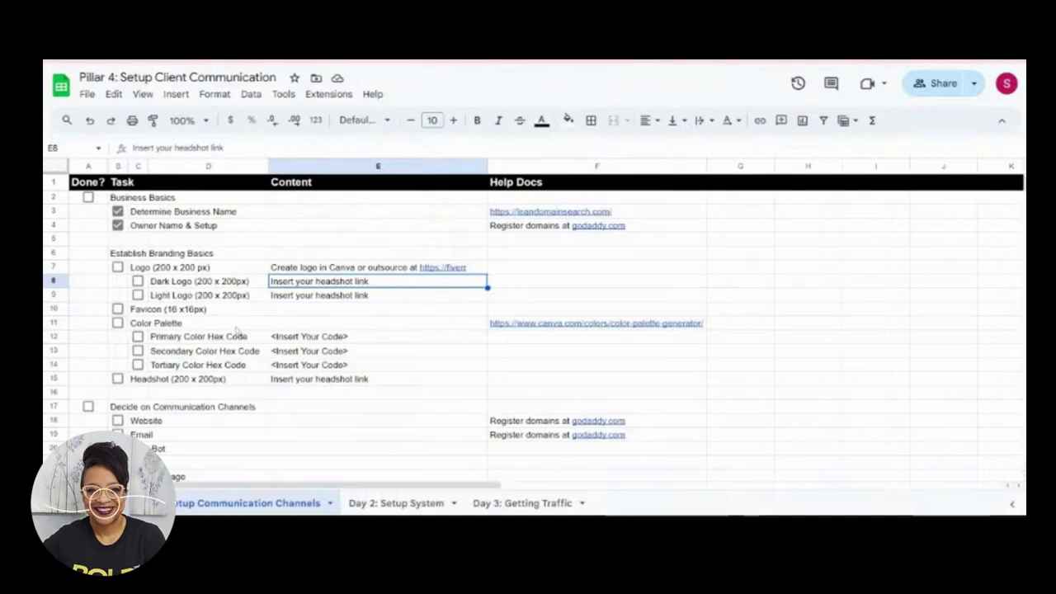
pyautogui.click(547, 272)
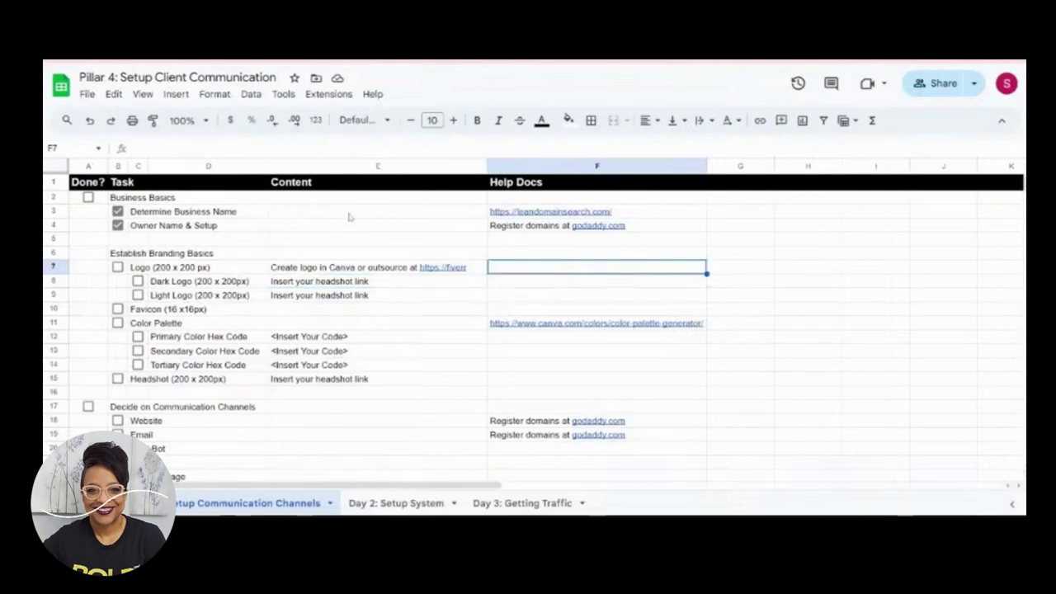
pyautogui.click(367, 295)
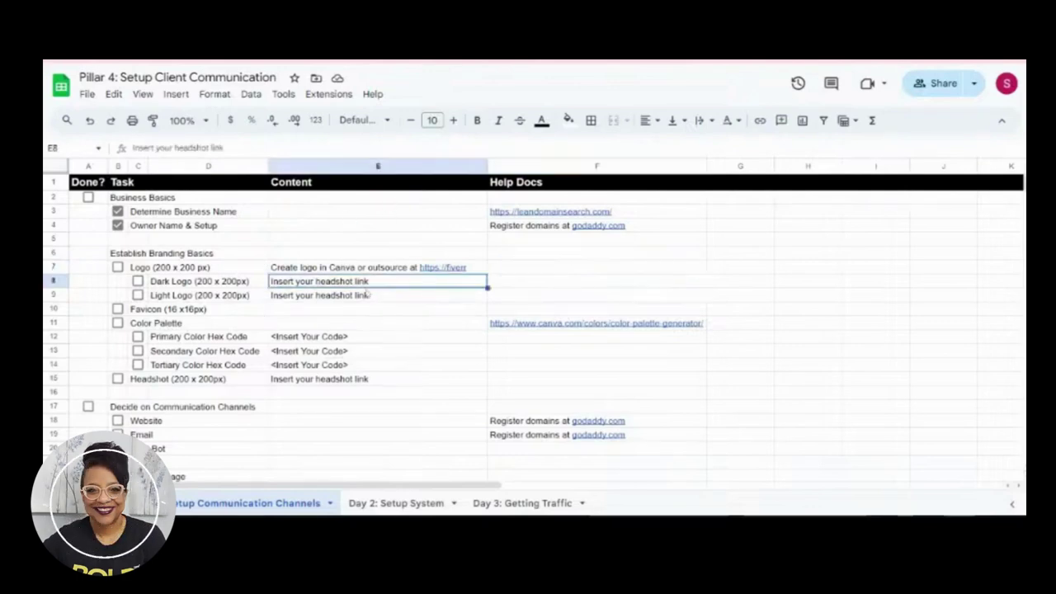
pyautogui.press('Delete')
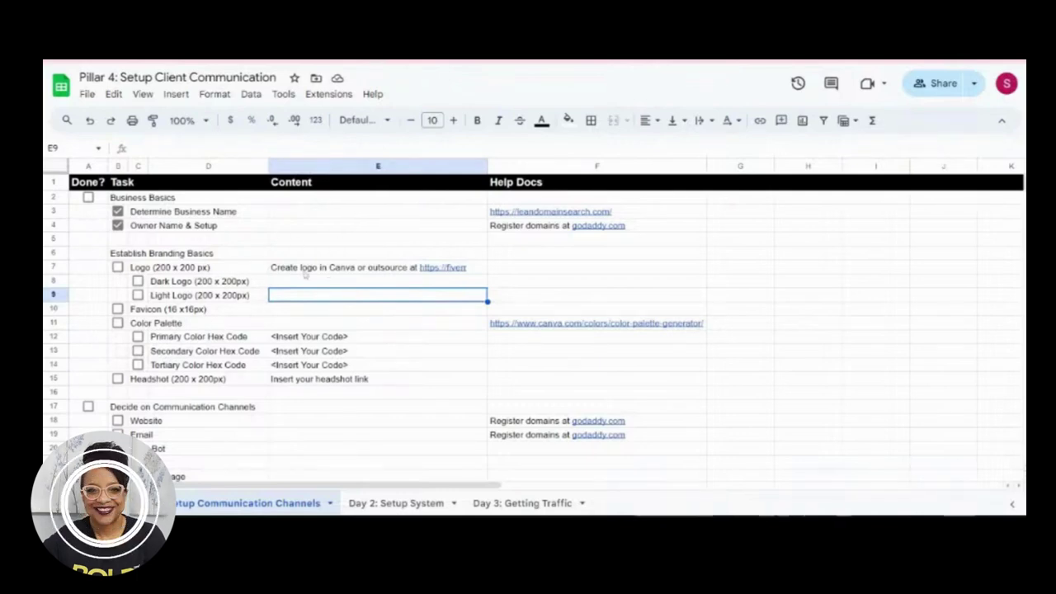
# - Open the Canva color palette generator linked in the Color Palette row's Help Docs cell
pyautogui.moveTo(305, 275)
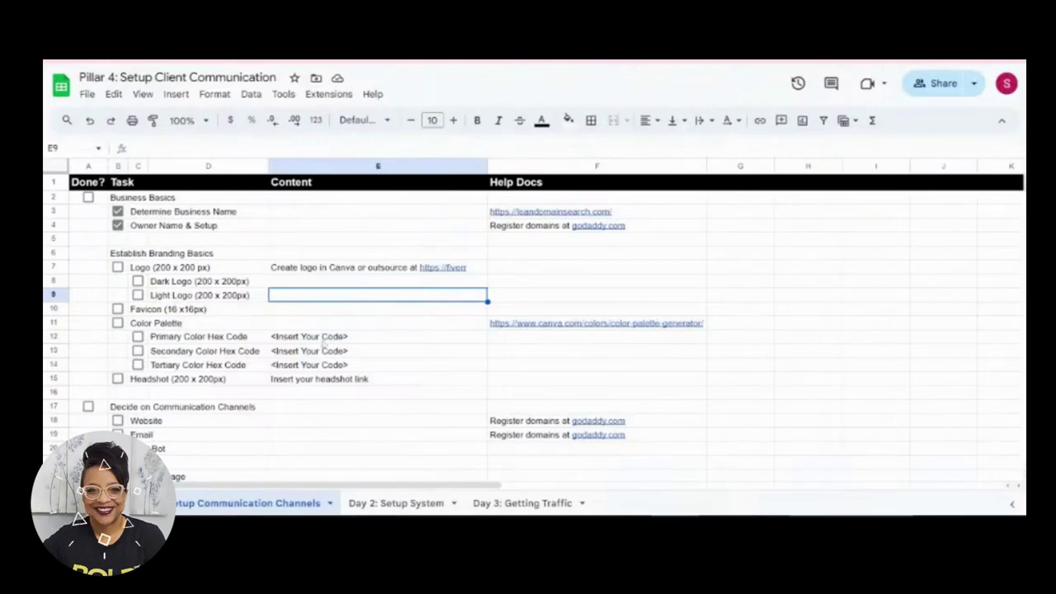
pyautogui.click(324, 340)
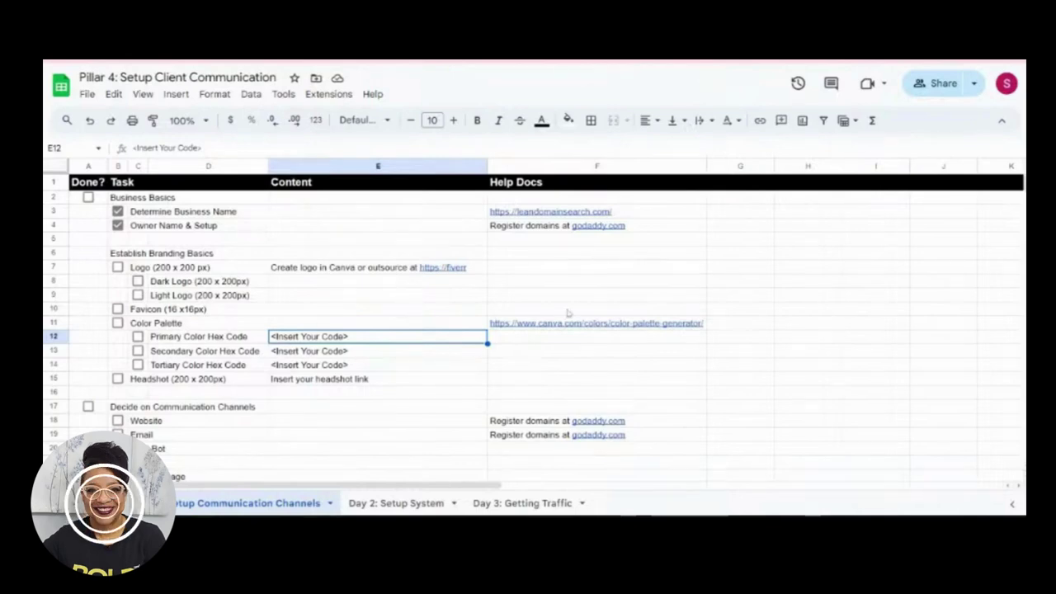
pyautogui.moveTo(609, 328)
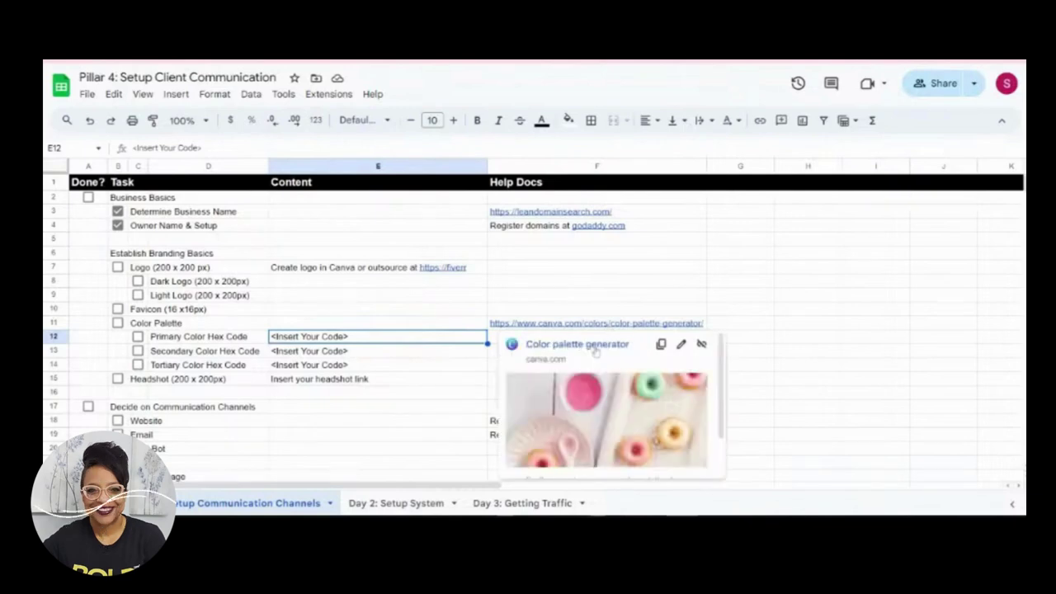
pyautogui.click(620, 324)
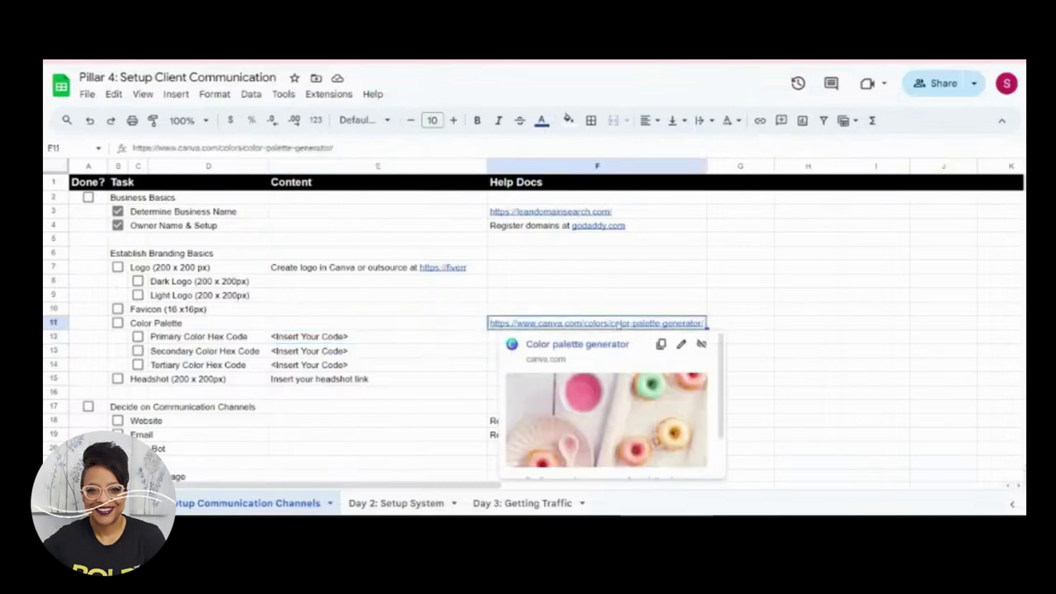
pyautogui.click(605, 345)
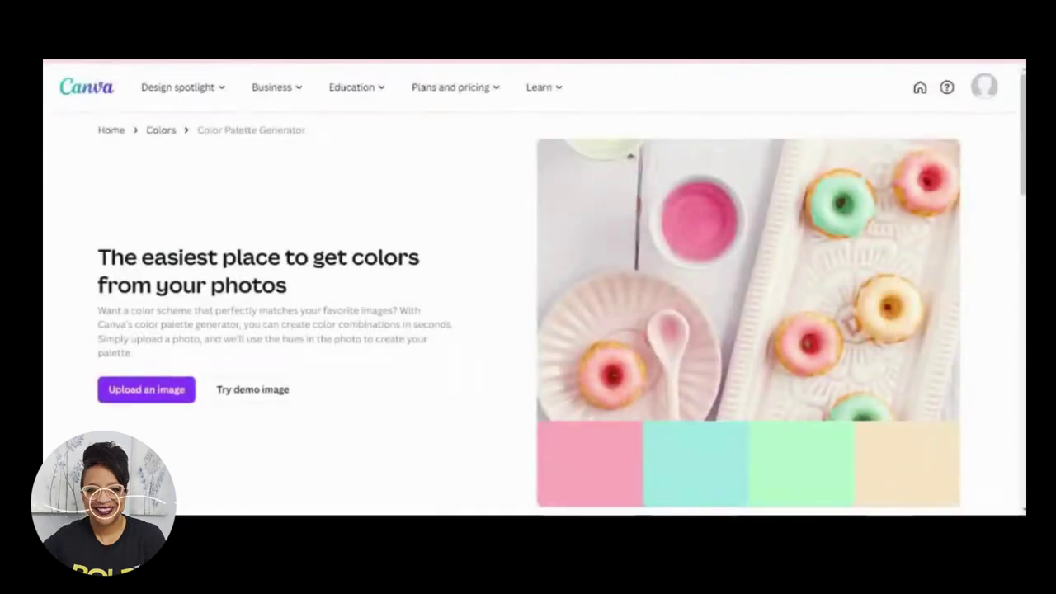
# - Upload the Day 2 "Automating Your Communication" workshop image to generate a color palette, and look over the resulting colors
pyautogui.click(146, 401)
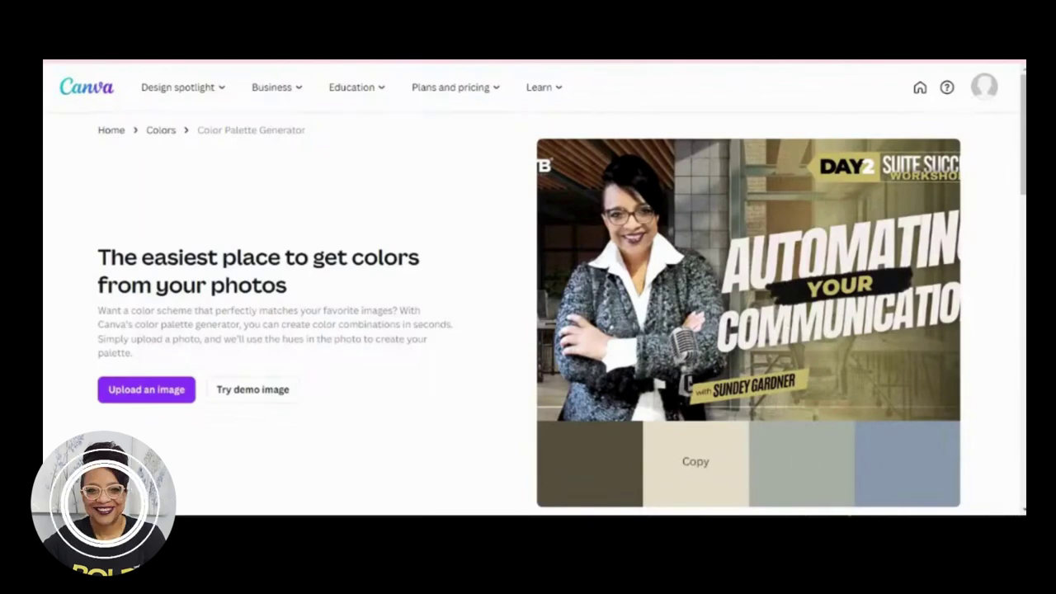
pyautogui.scroll(-1, 859, 461)
pyautogui.scroll(-1, 859, 460)
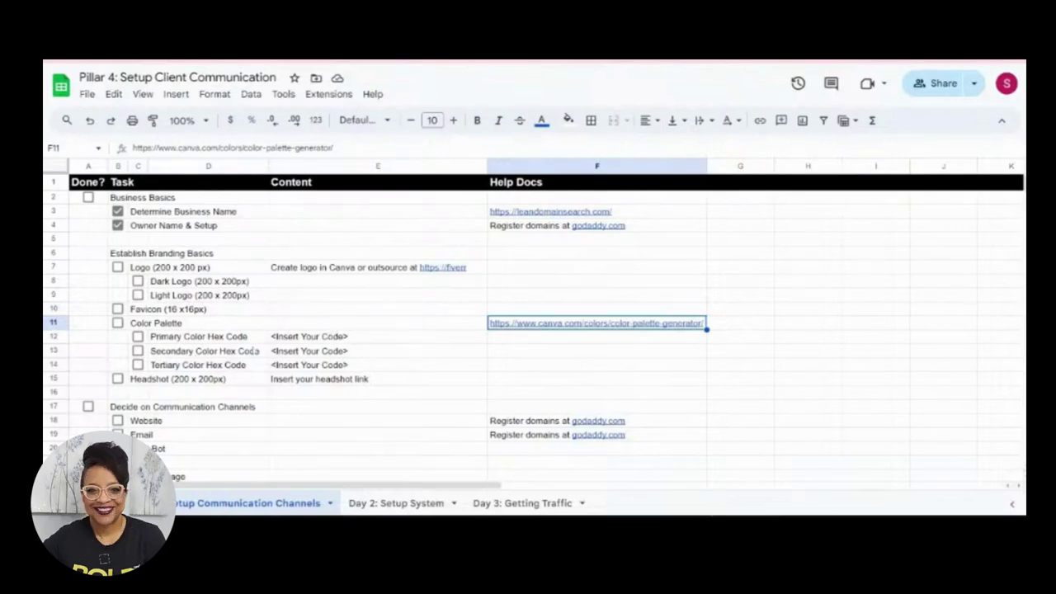
# - Return to the Pillar 4 checklist and review the color hex code and headshot rows under Establish Branding Basics
pyautogui.click(321, 339)
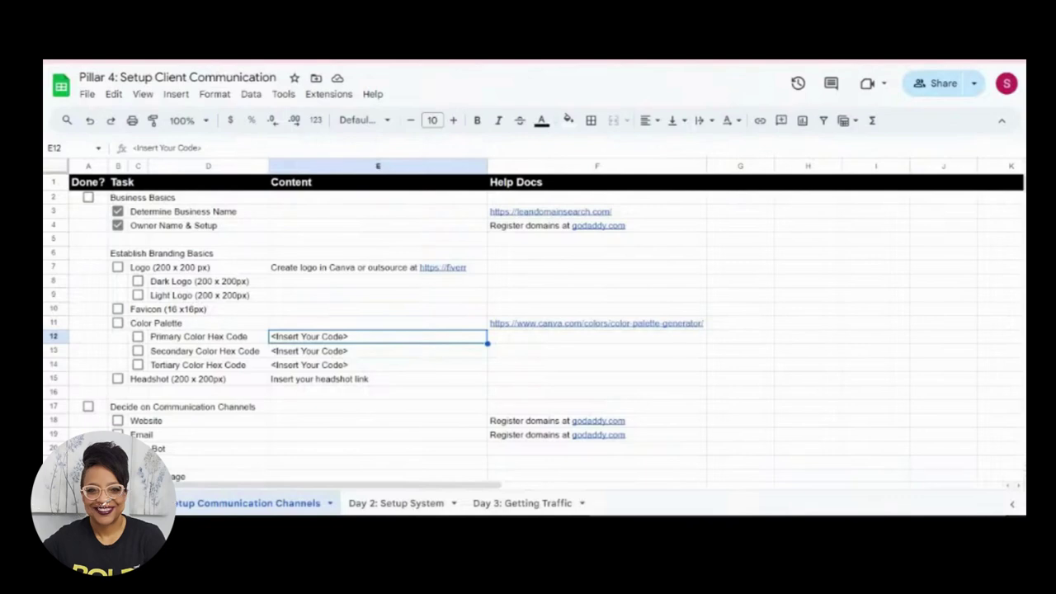
pyautogui.moveTo(693, 325)
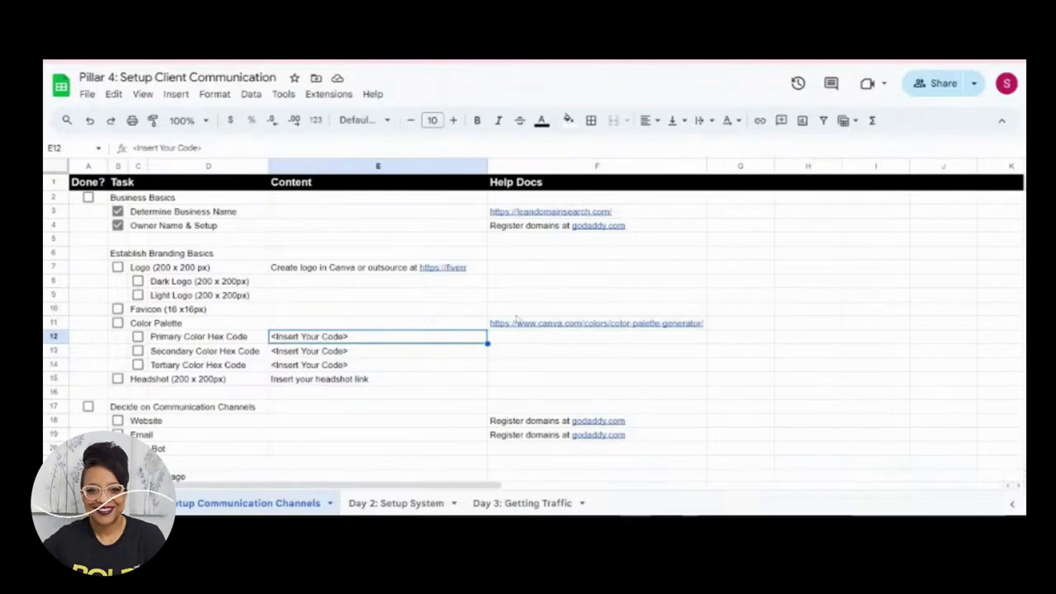
pyautogui.scroll(-2, 245, 314)
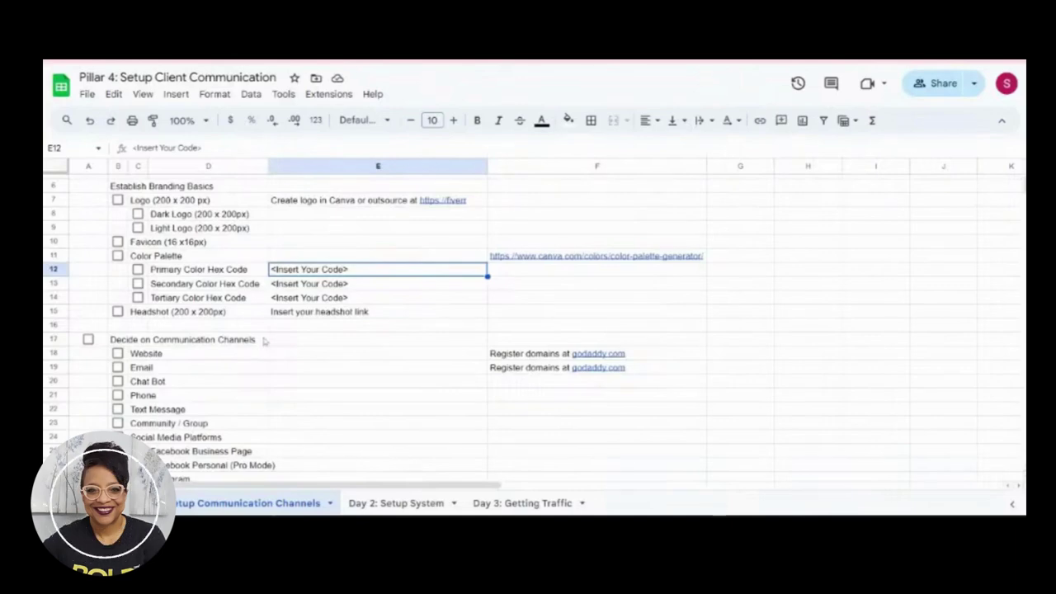
pyautogui.scroll(2, 178, 213)
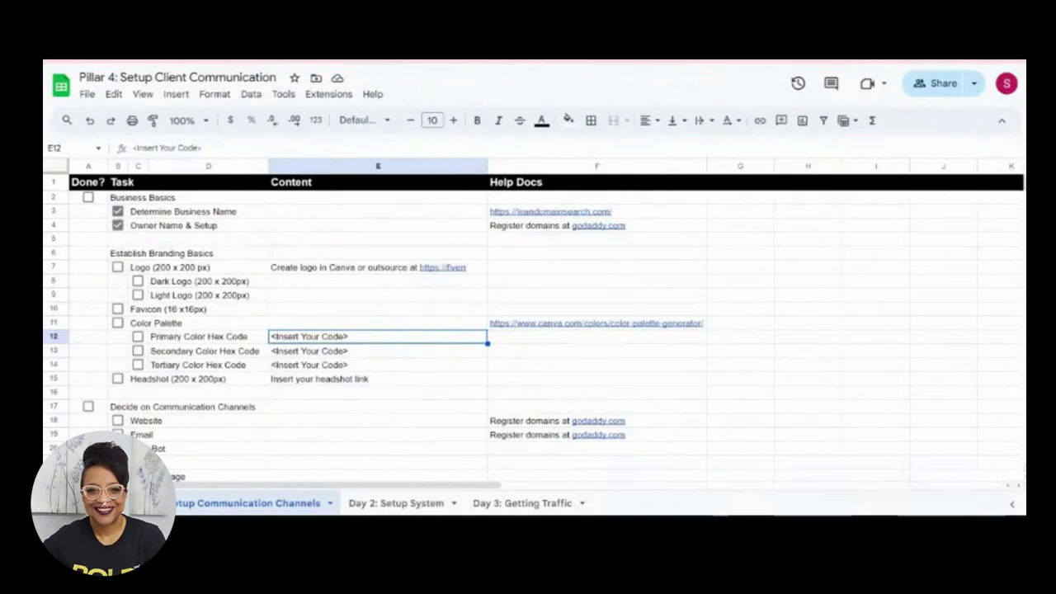
# - Go through the Decide on Communication Channels section, from Website, Chat Bot, Phone and Text Message to social platforms and virtual meetings
pyautogui.scroll(-5, 243, 378)
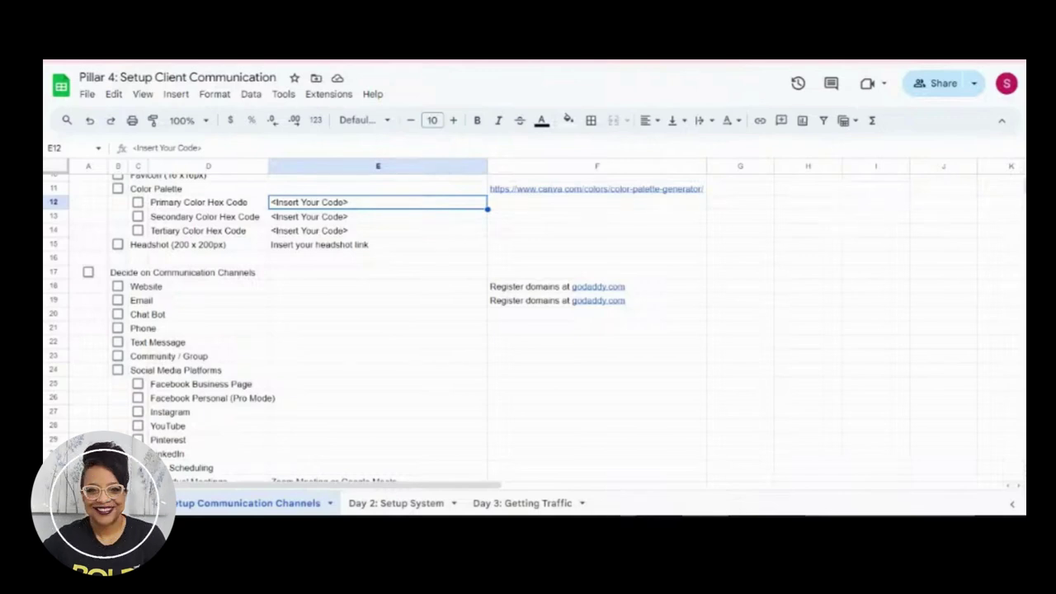
pyautogui.moveTo(615, 304)
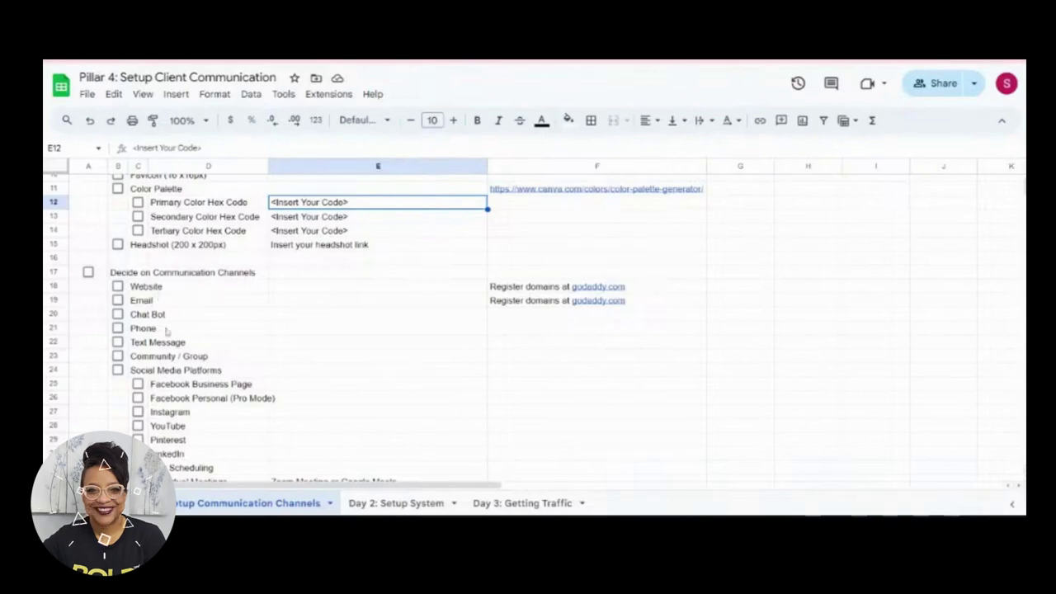
pyautogui.click(199, 314)
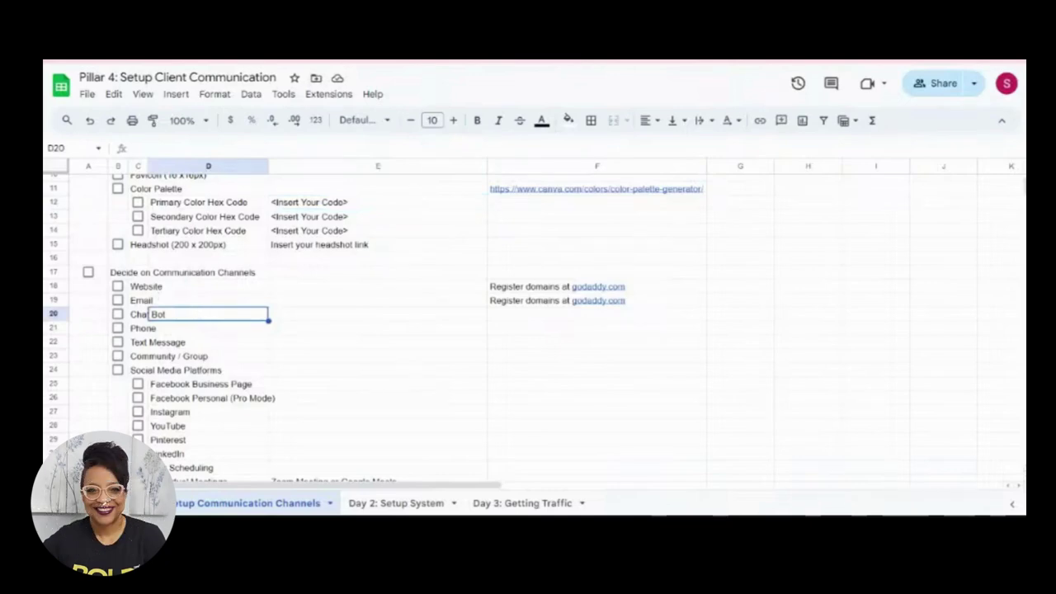
pyautogui.click(137, 315)
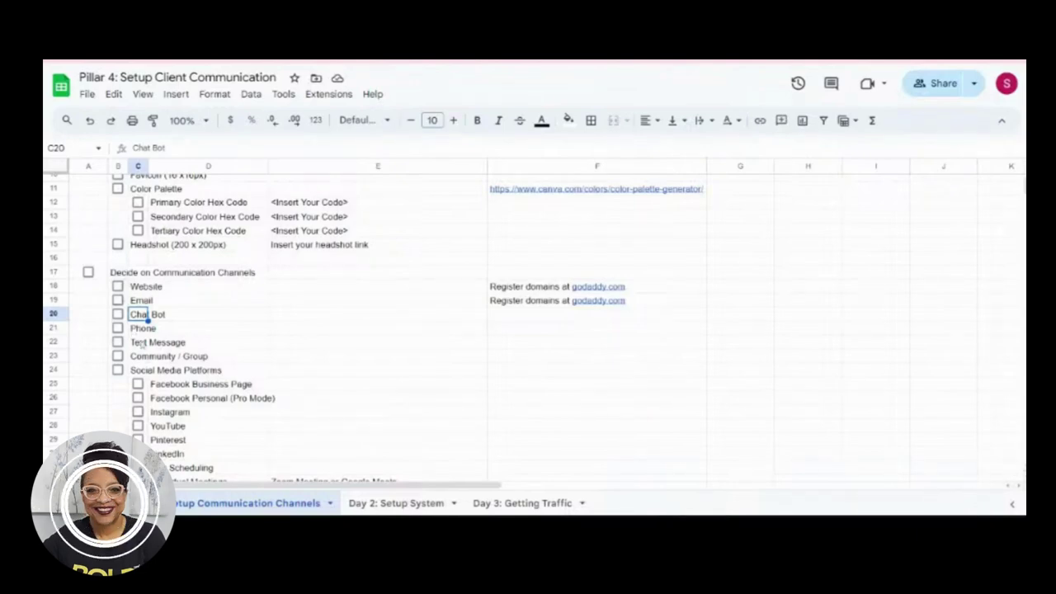
pyautogui.click(142, 329)
pyautogui.click(142, 342)
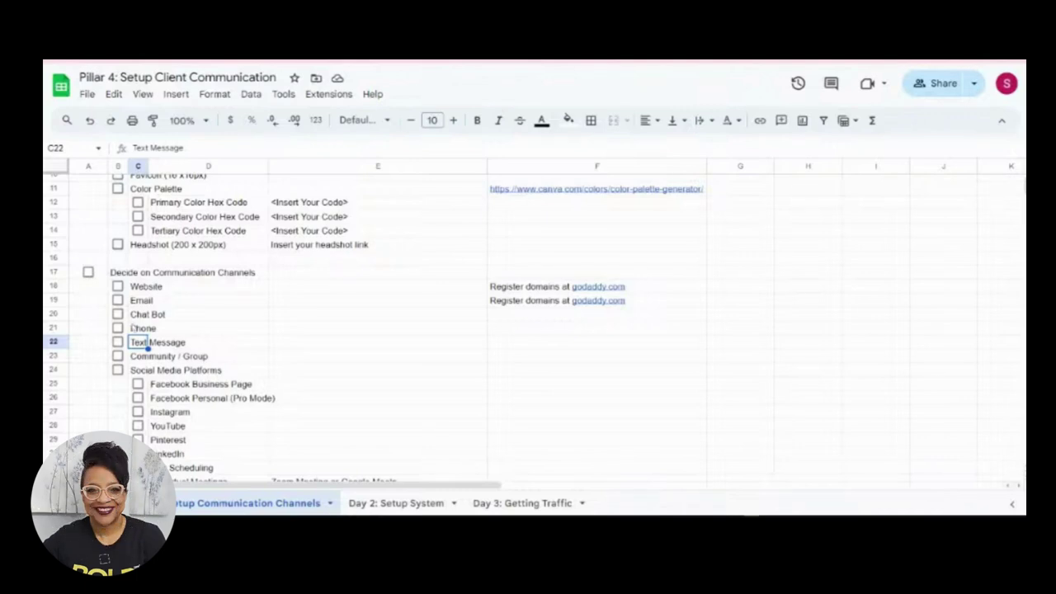
pyautogui.scroll(-2, 157, 352)
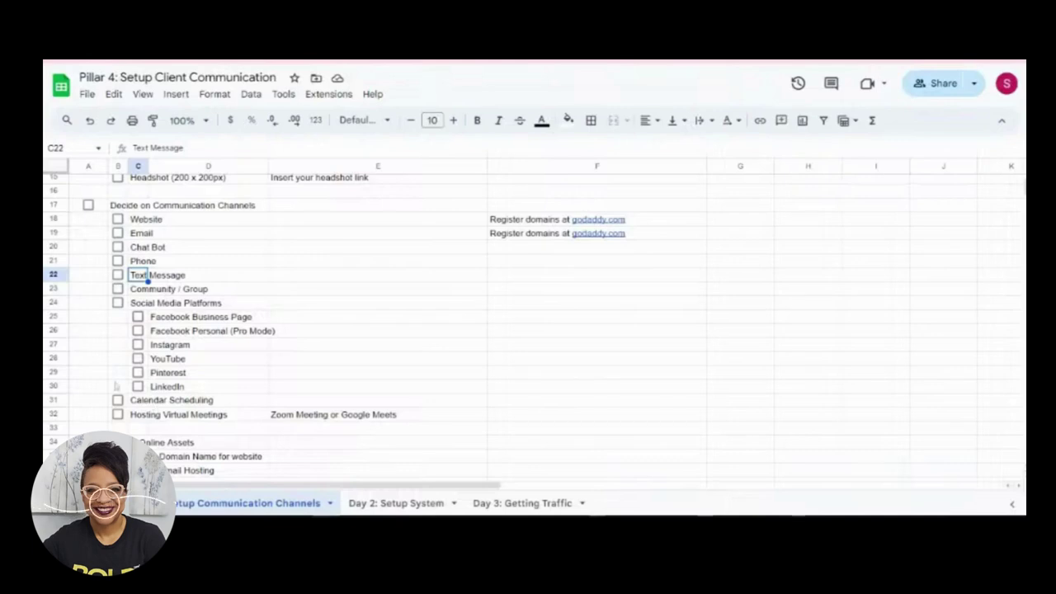
pyautogui.scroll(-2, 195, 378)
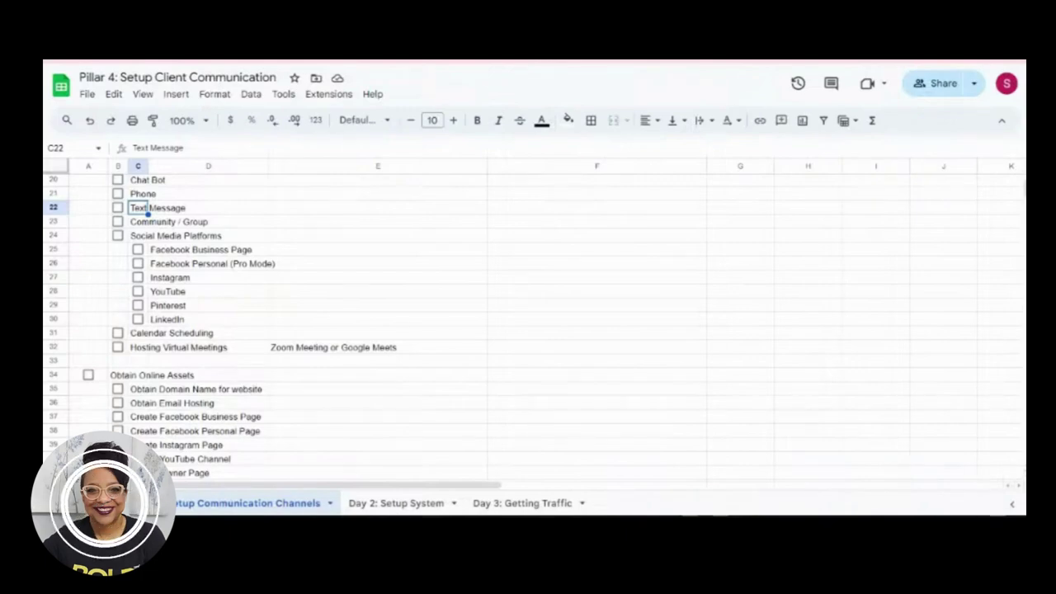
pyautogui.scroll(2, 231, 372)
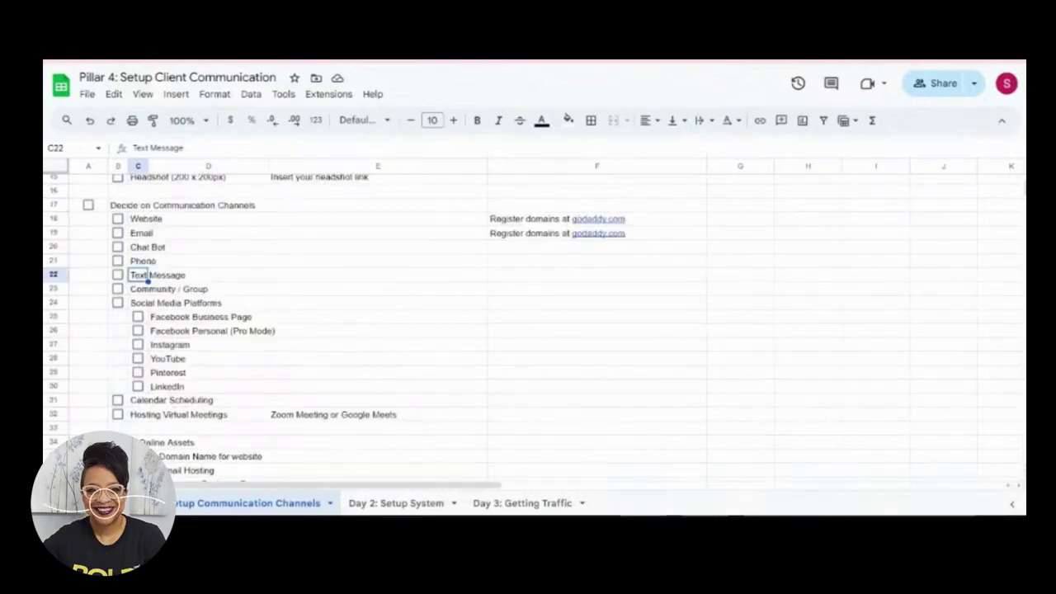
pyautogui.scroll(-2, 230, 372)
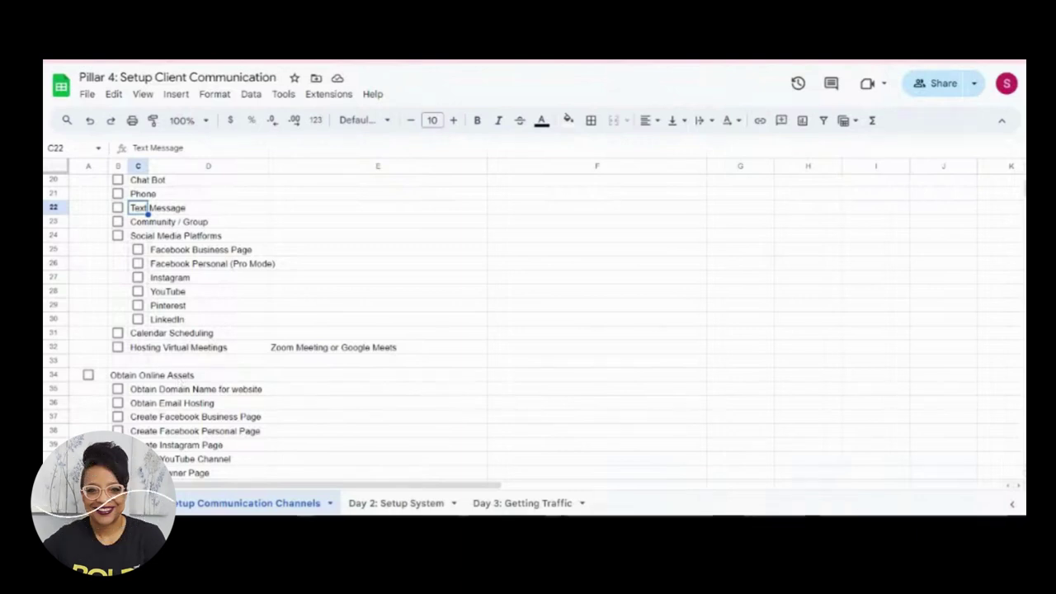
# - Go through the Obtain Online Assets section, from email hosting to the Facebook Business and Facebook Personal Page rows
pyautogui.click(189, 408)
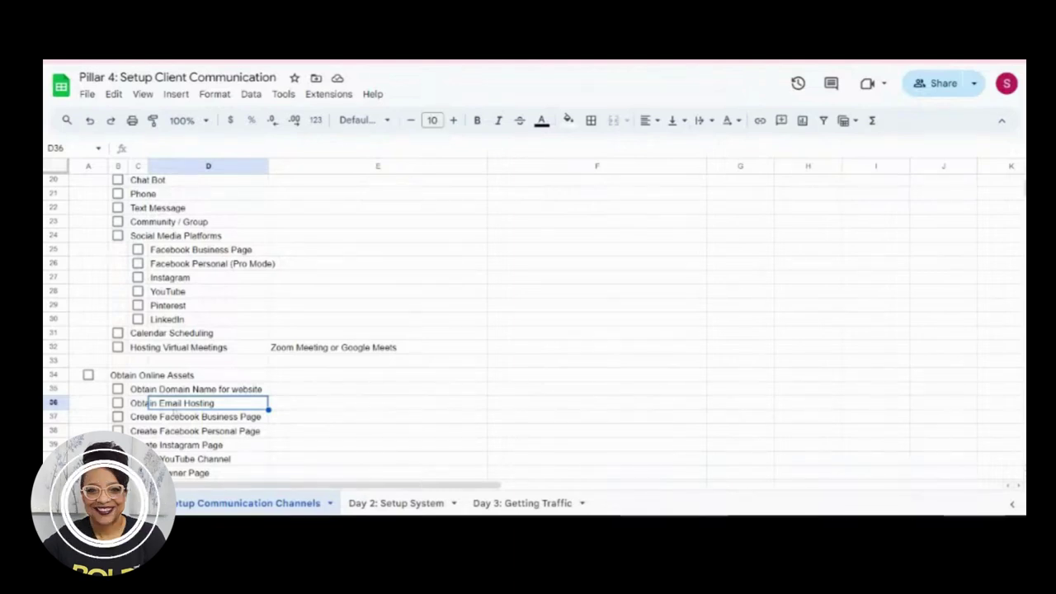
pyautogui.click(142, 405)
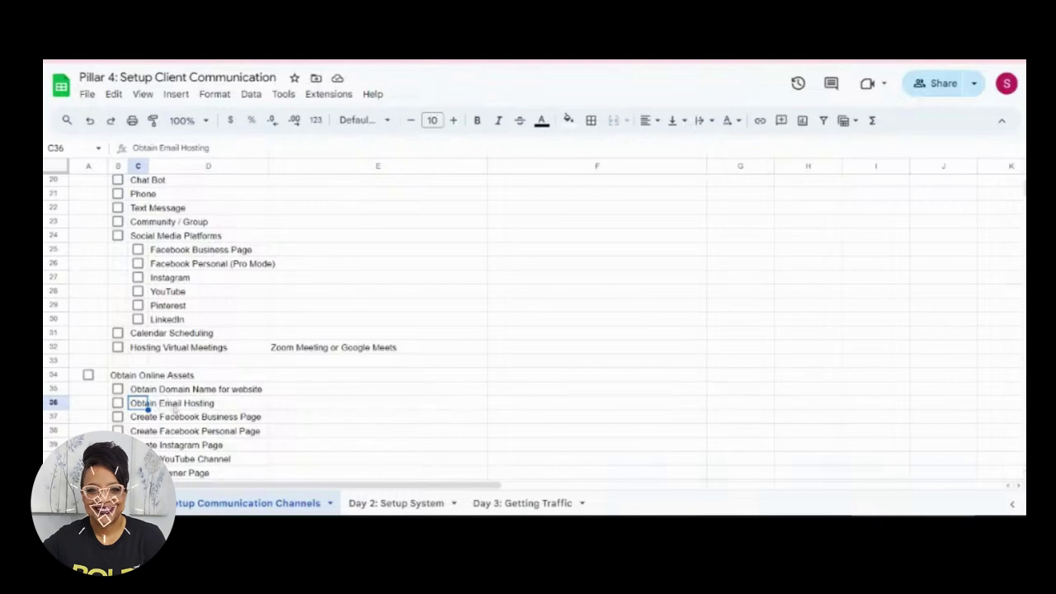
pyautogui.click(176, 418)
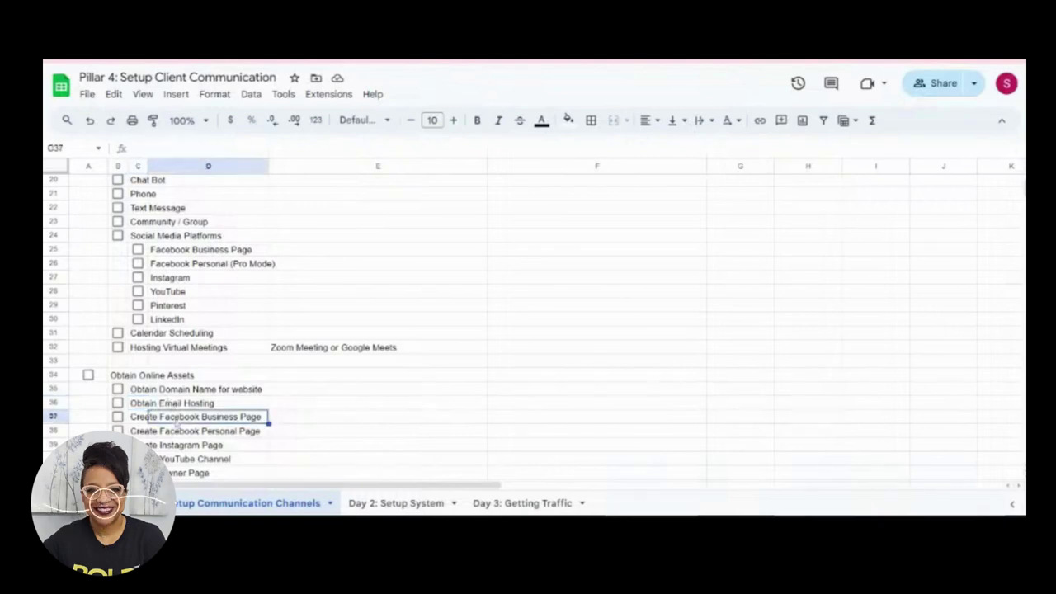
pyautogui.click(139, 419)
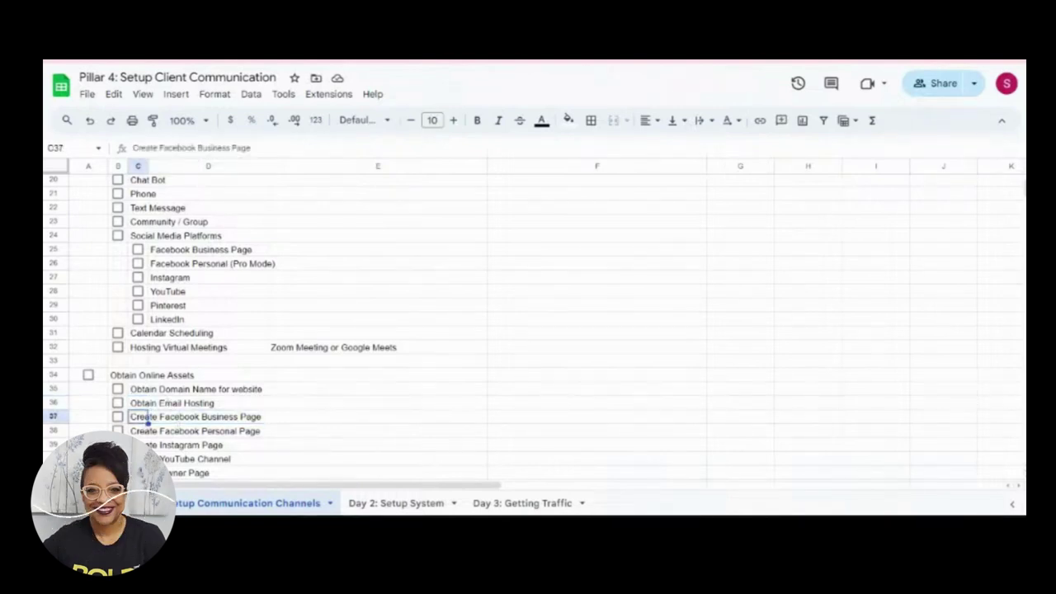
pyautogui.click(139, 431)
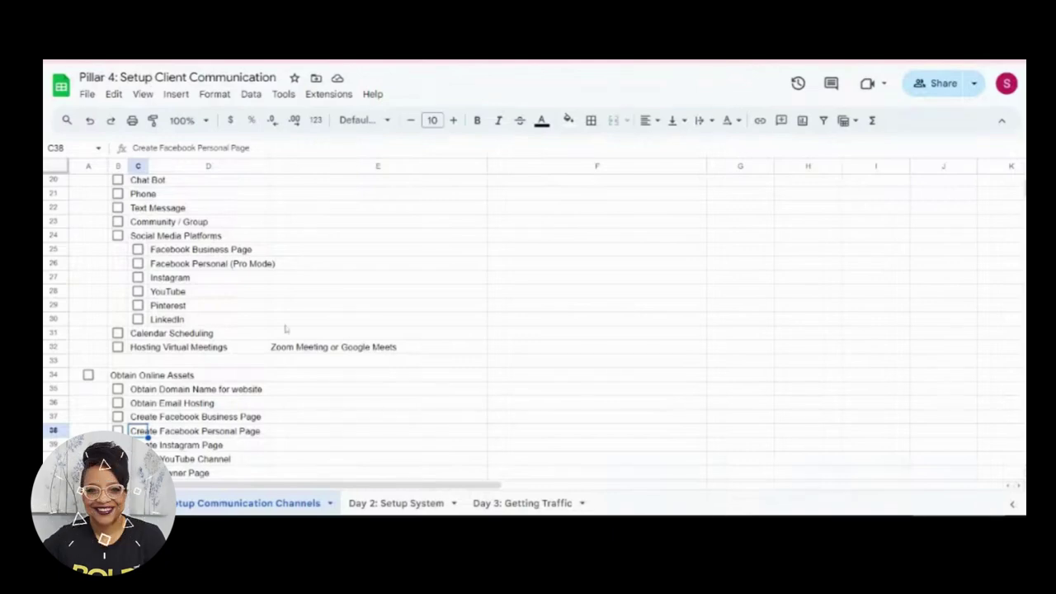
pyautogui.scroll(-2, 429, 290)
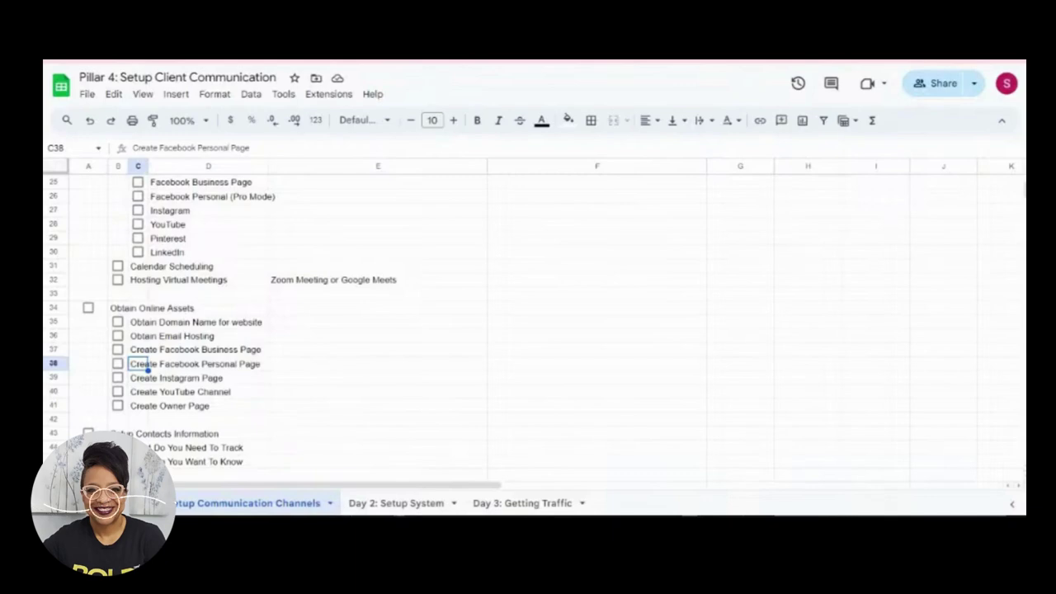
# - Look through the Online Travel Boss website in a new browser tab, and return to the checklist's Create Owner Page row
pyautogui.hotkey('ctrl', 't')
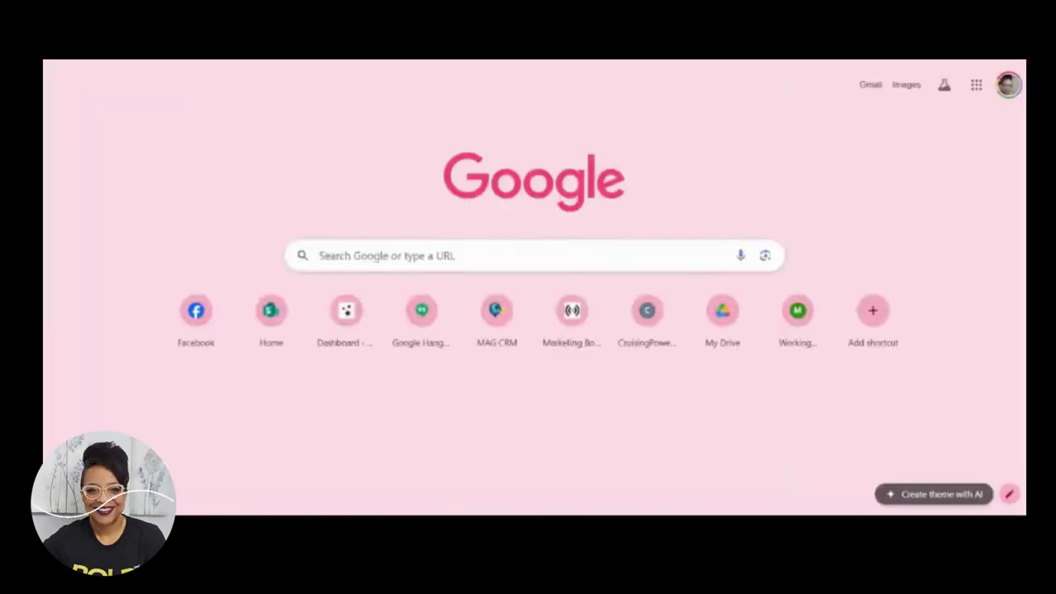
pyautogui.write('s')
pyautogui.press('Escape')
pyautogui.press('Return')
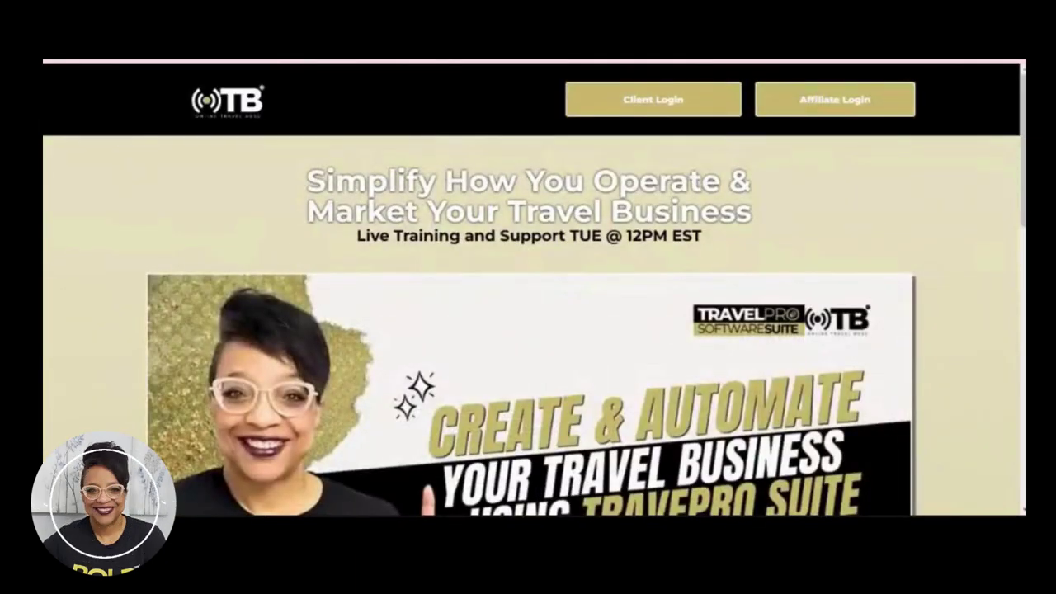
pyautogui.scroll(-6, 122, 171)
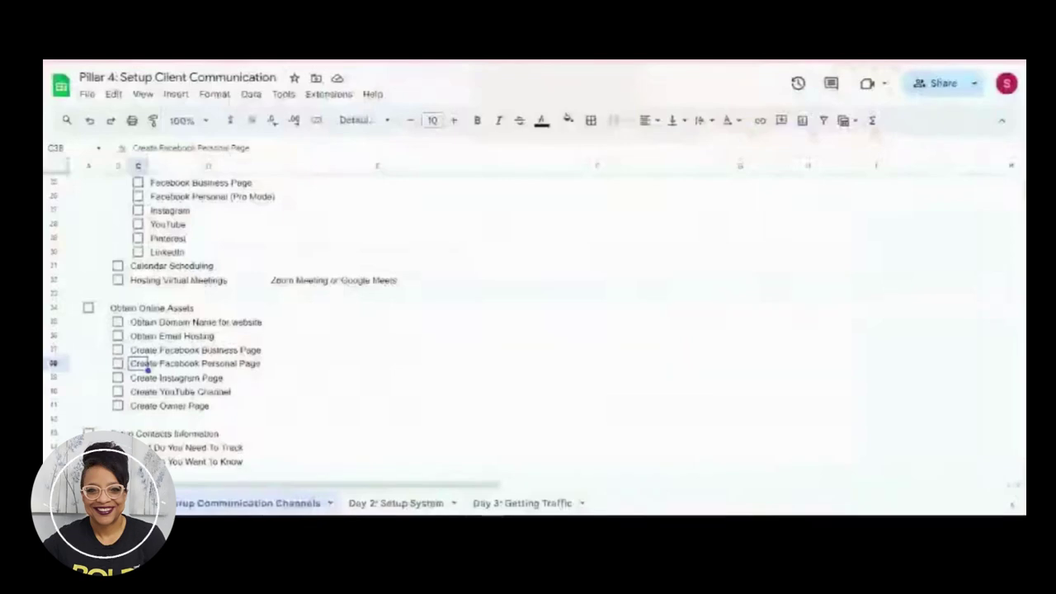
pyautogui.click(153, 405)
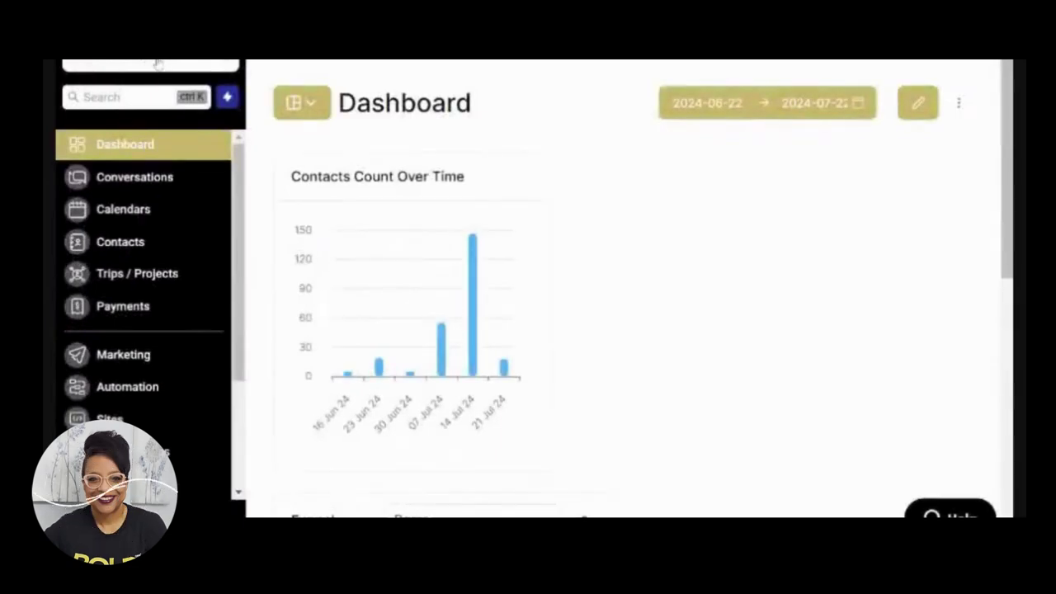
# - Switch from the CRM dashboard to the OTB Demo Training sub-account, searching the sub-accounts for "demo"
pyautogui.click(157, 66)
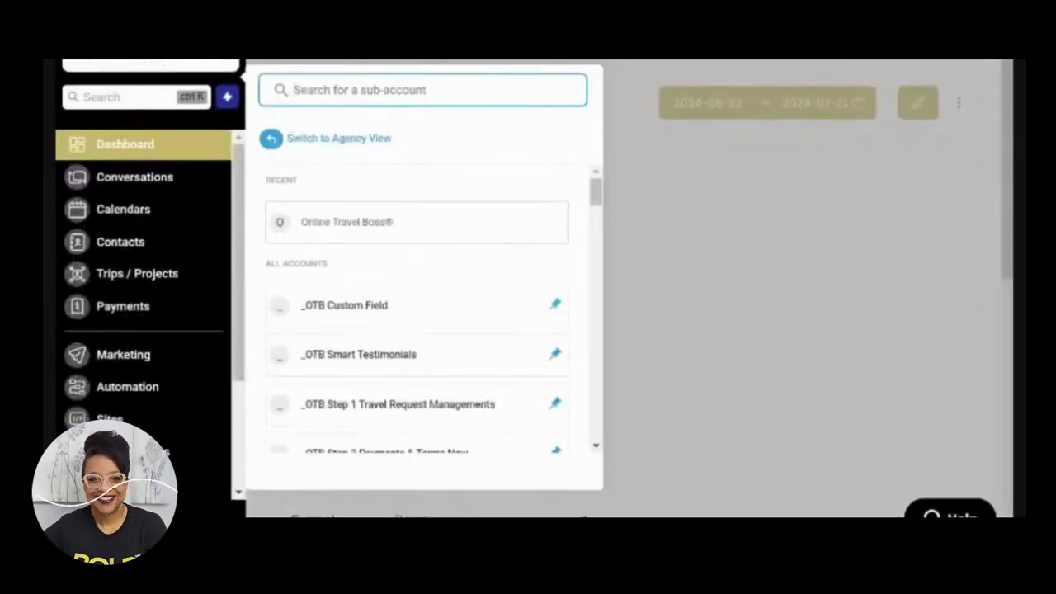
pyautogui.write('demo')
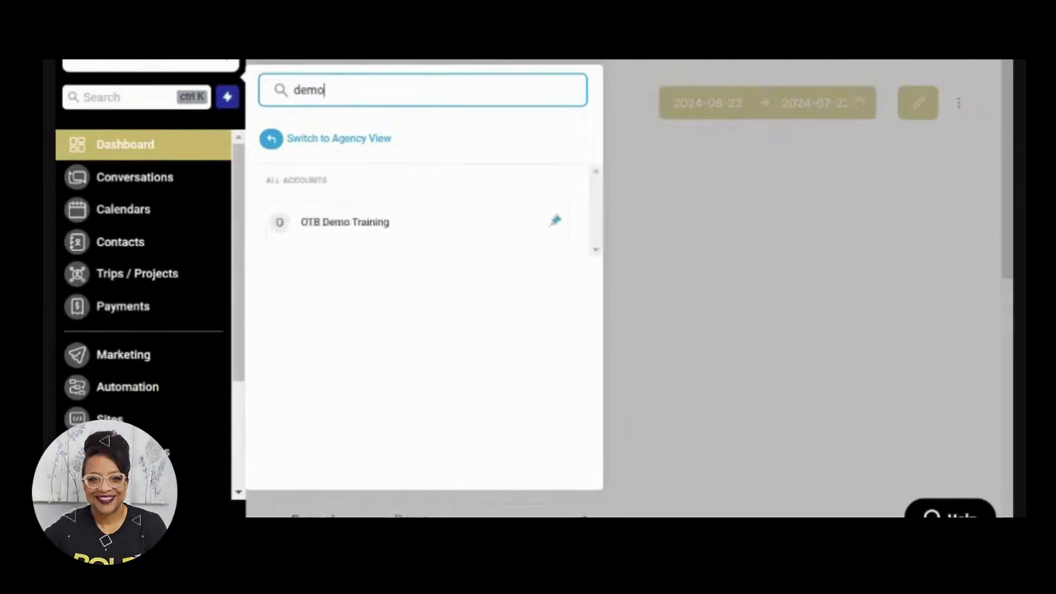
pyautogui.click(390, 238)
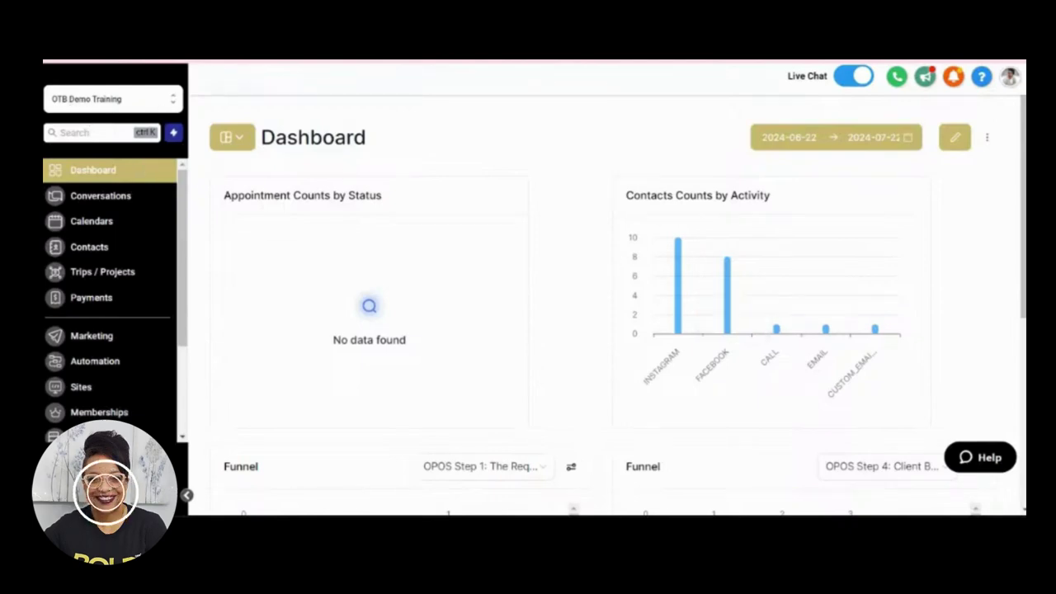
# - Look over the demo account's navigation, from Dashboard and Conversations to Reputation, Mobile App and TravelPro Portal
pyautogui.scroll(-2, 272, 165)
pyautogui.scroll(-1, 166, 313)
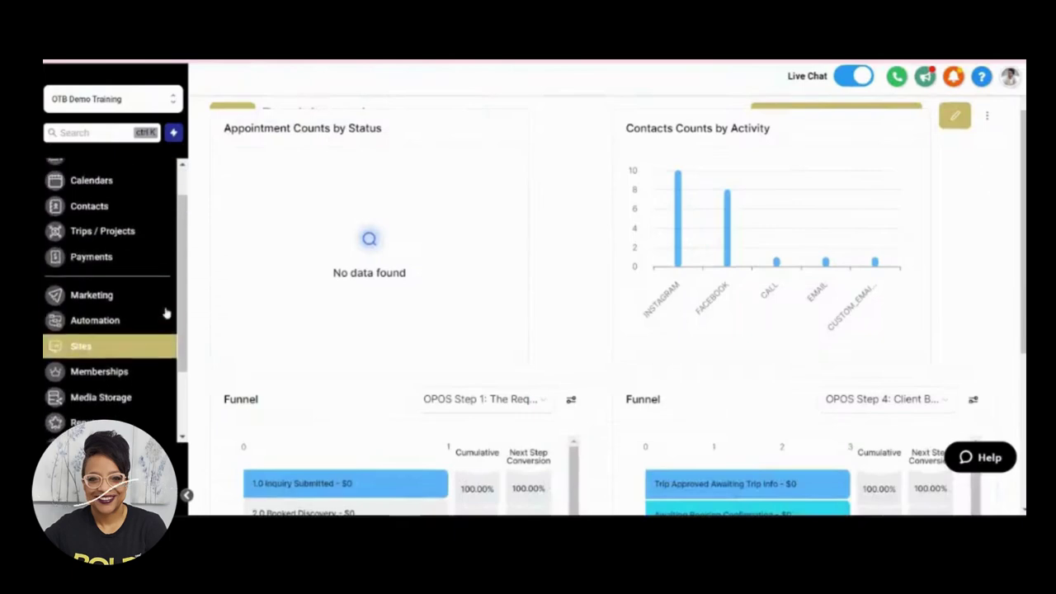
pyautogui.scroll(2, 166, 313)
pyautogui.scroll(-4, 161, 316)
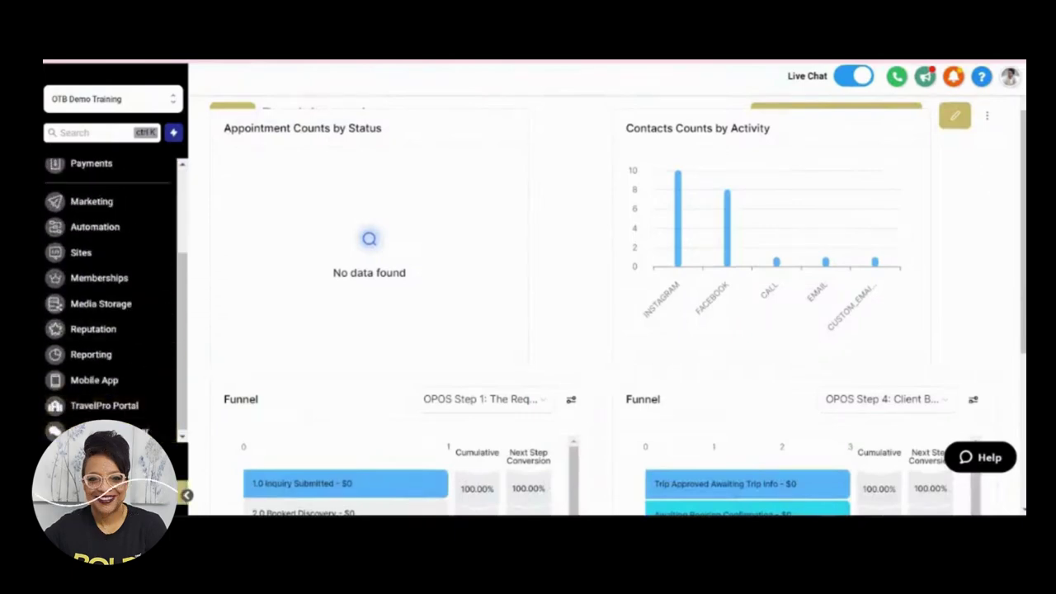
pyautogui.scroll(3, 95, 363)
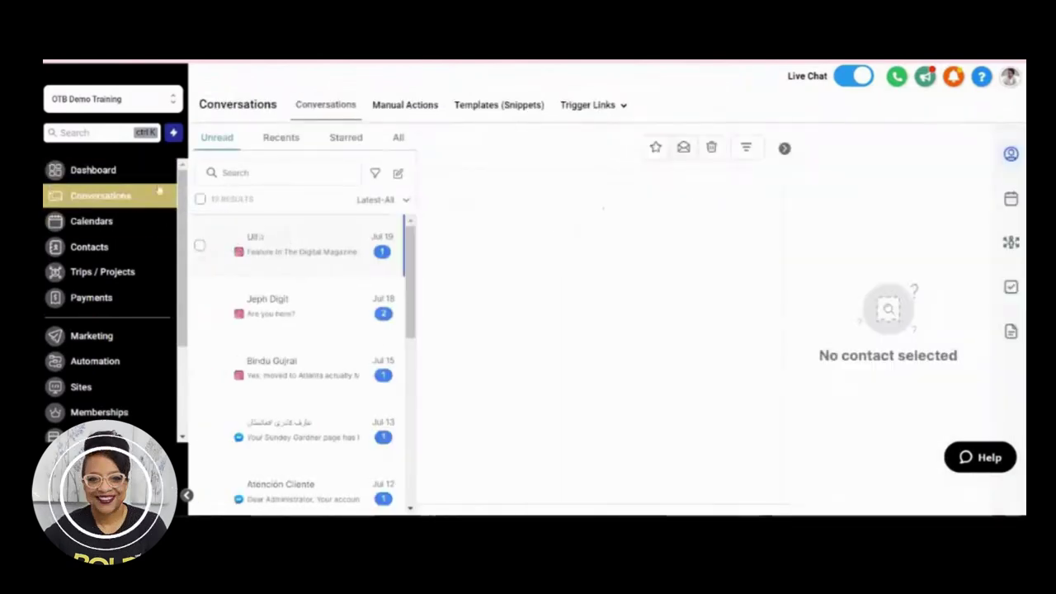
# - Examine the unread conversations, opening the newest Instagram message and the Jul 13 Facebook message, and check which channels the others came through
pyautogui.click(277, 265)
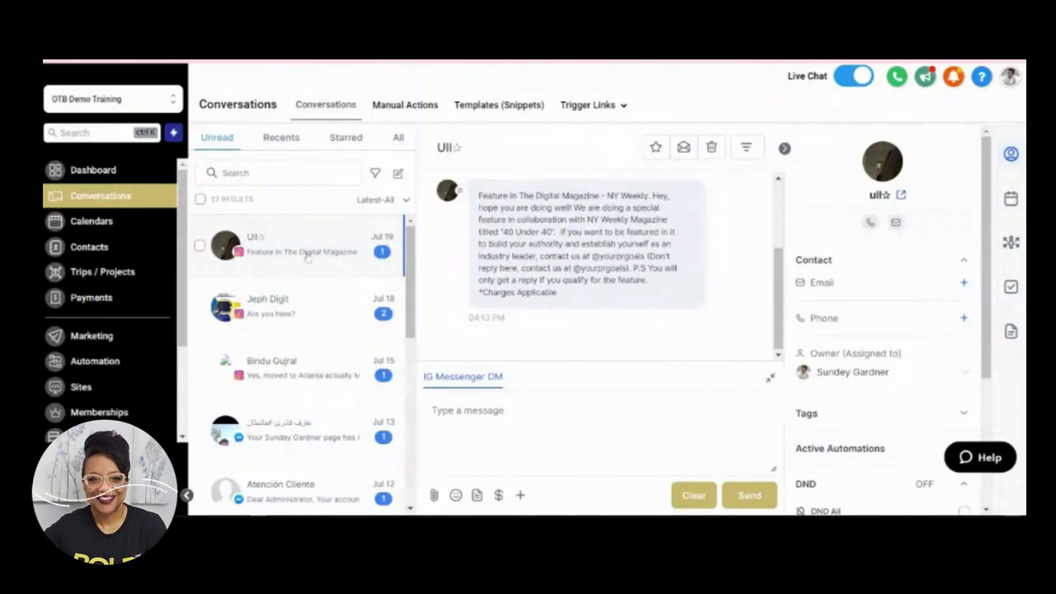
pyautogui.scroll(-2, 278, 330)
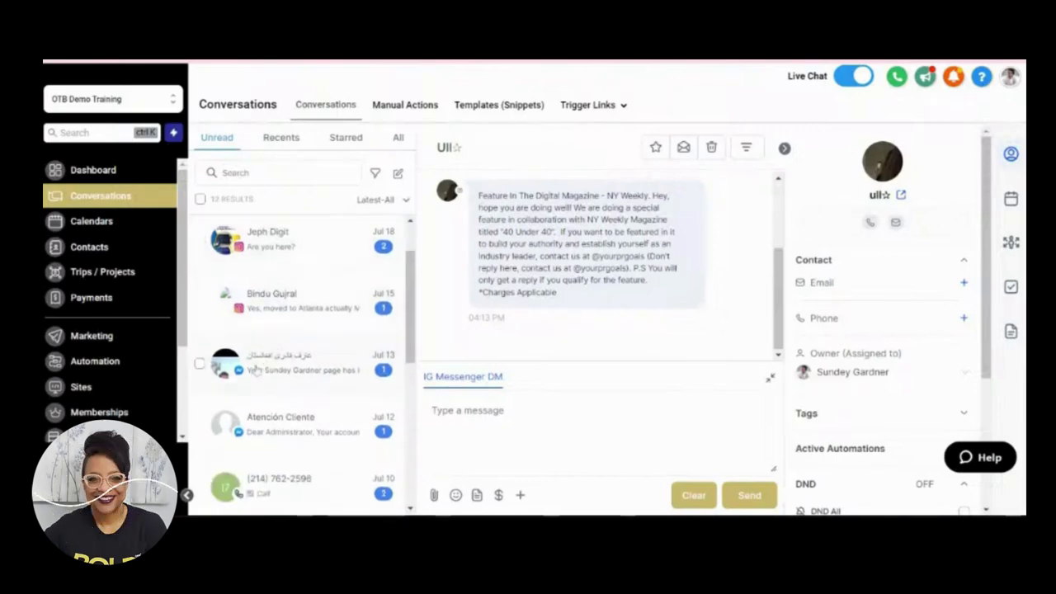
pyautogui.click(341, 337)
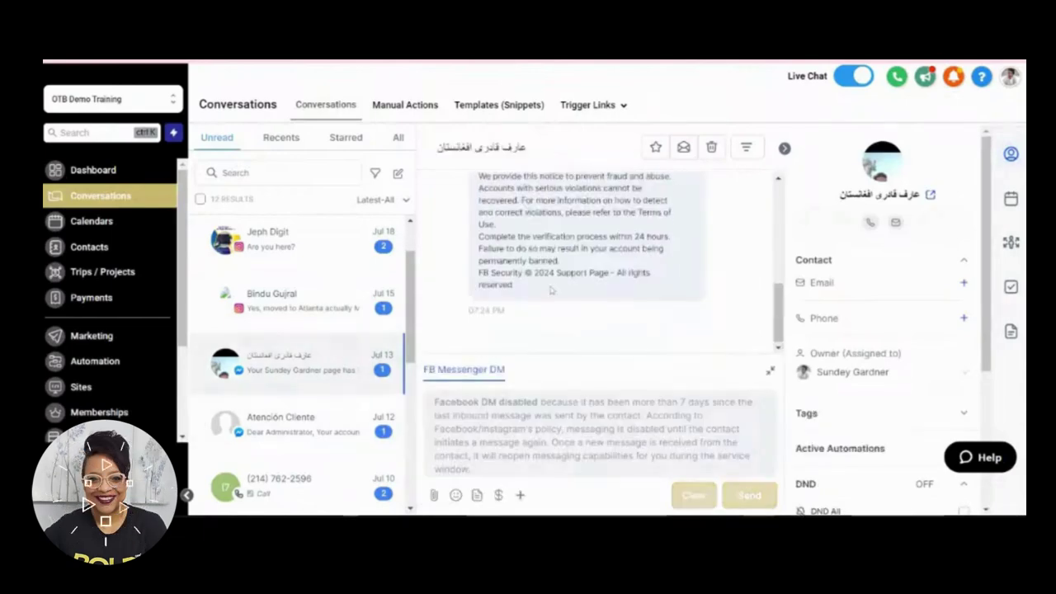
pyautogui.scroll(-3, 361, 321)
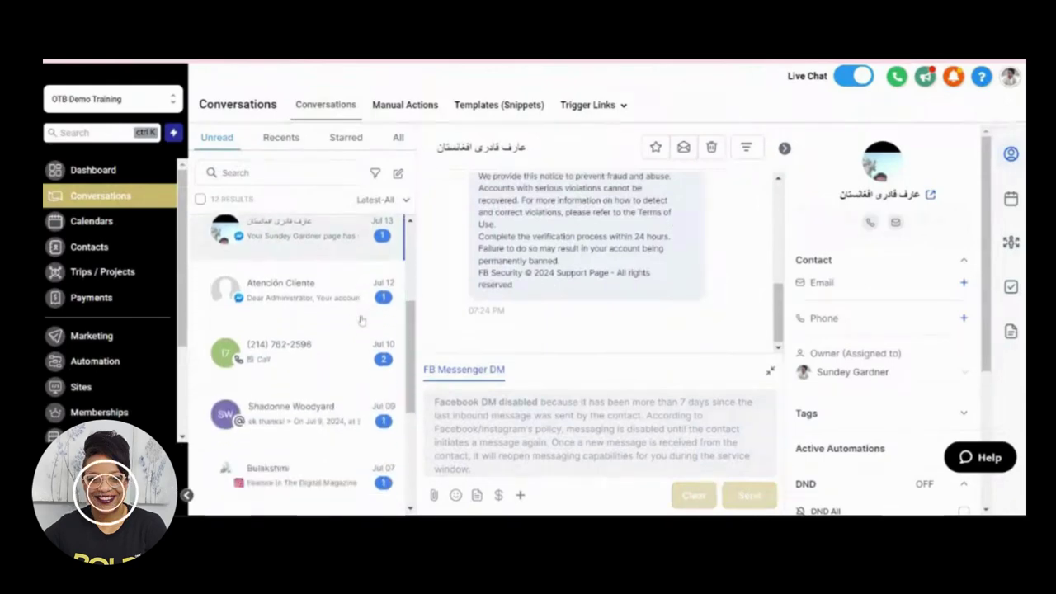
pyautogui.scroll(-3, 361, 320)
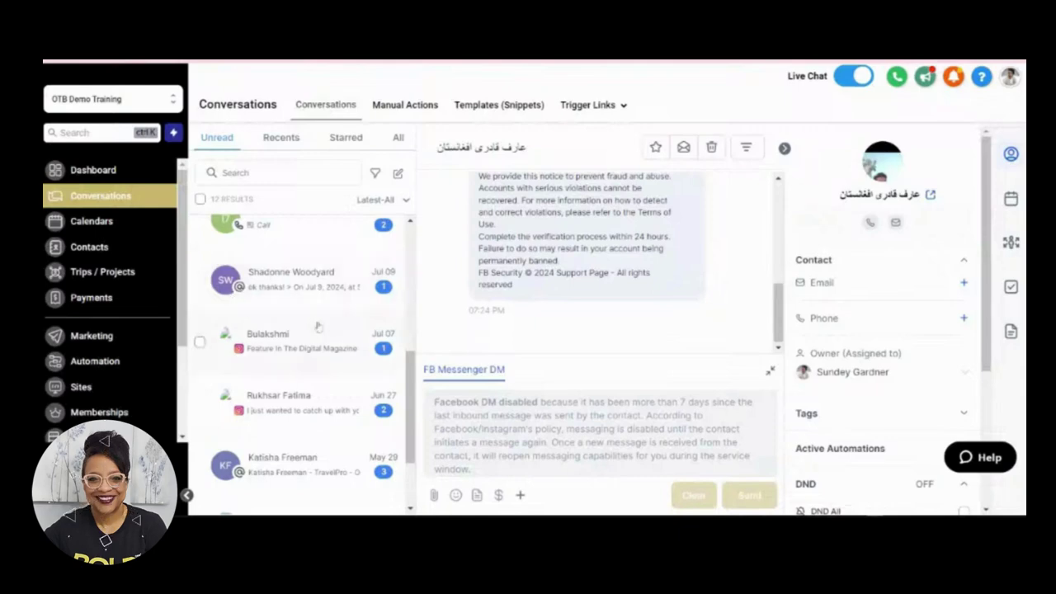
pyautogui.scroll(-1, 311, 318)
pyautogui.scroll(-1, 310, 319)
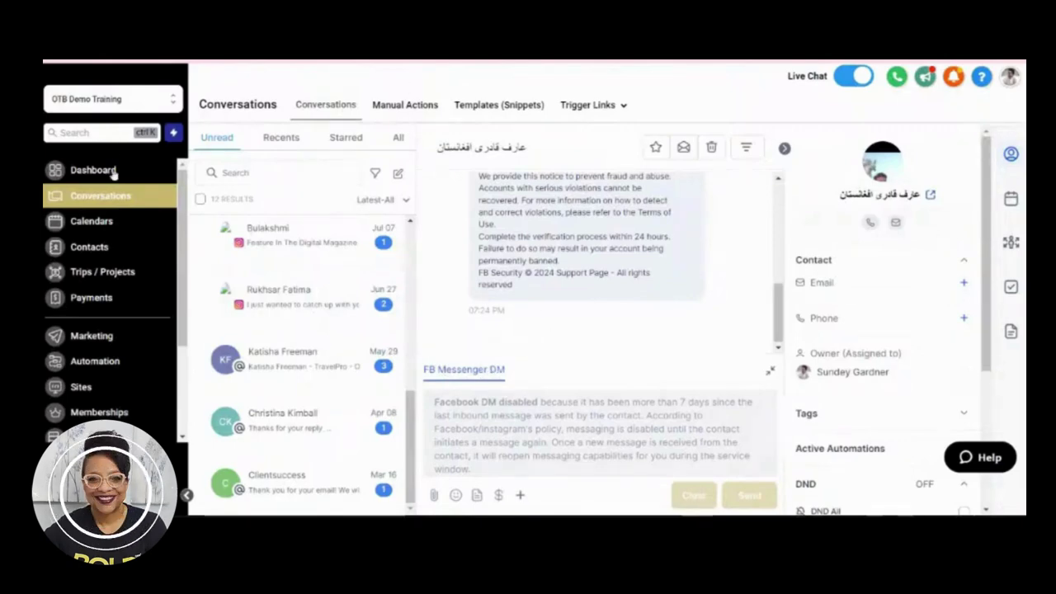
# - Search the contacts by the test contact's first name and open the record tagged booked-discovery-call
pyautogui.click(101, 248)
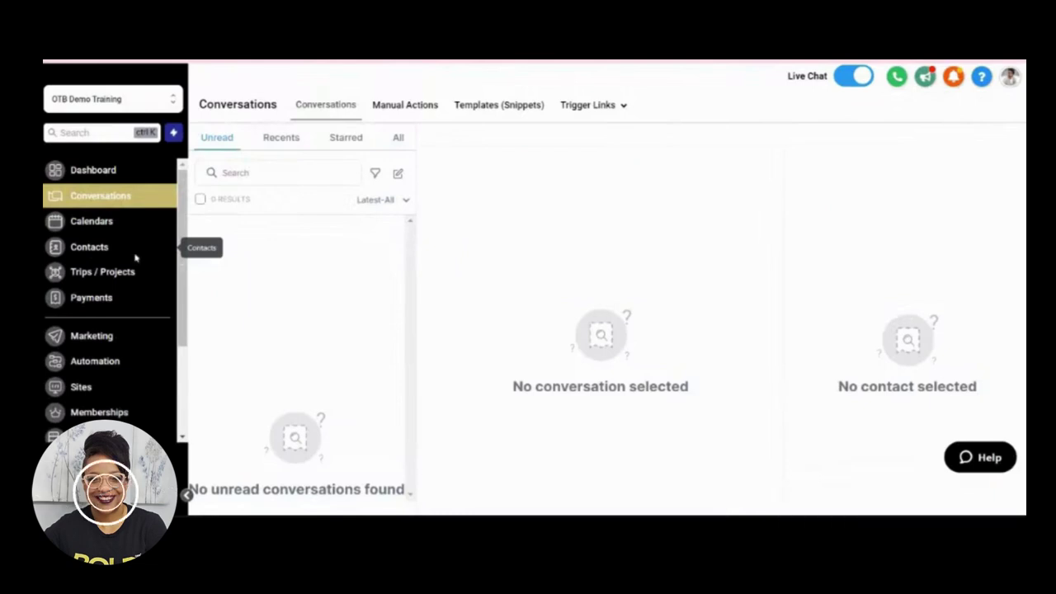
pyautogui.click(100, 251)
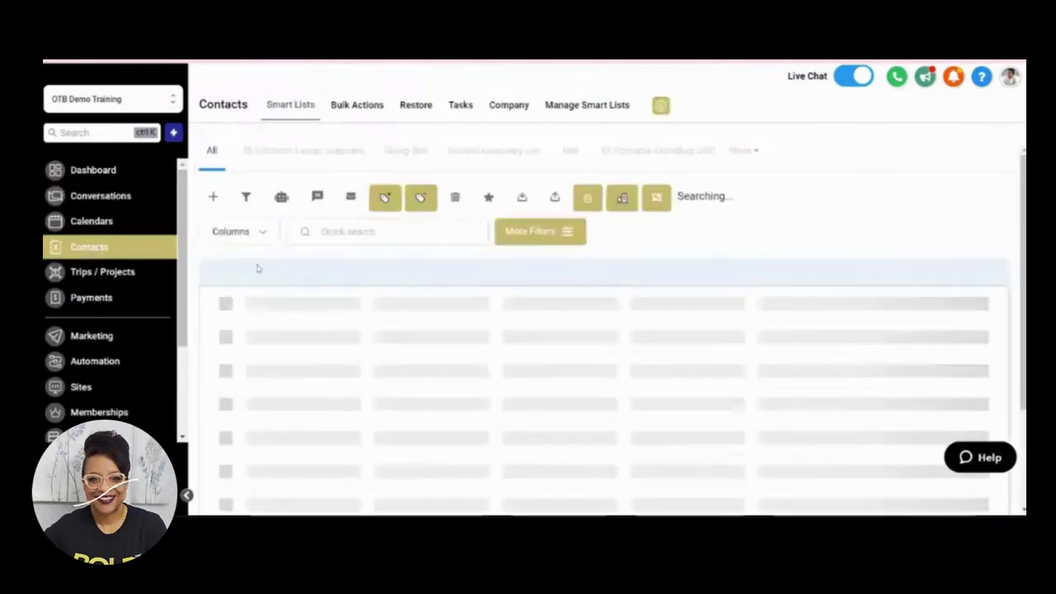
pyautogui.click(322, 232)
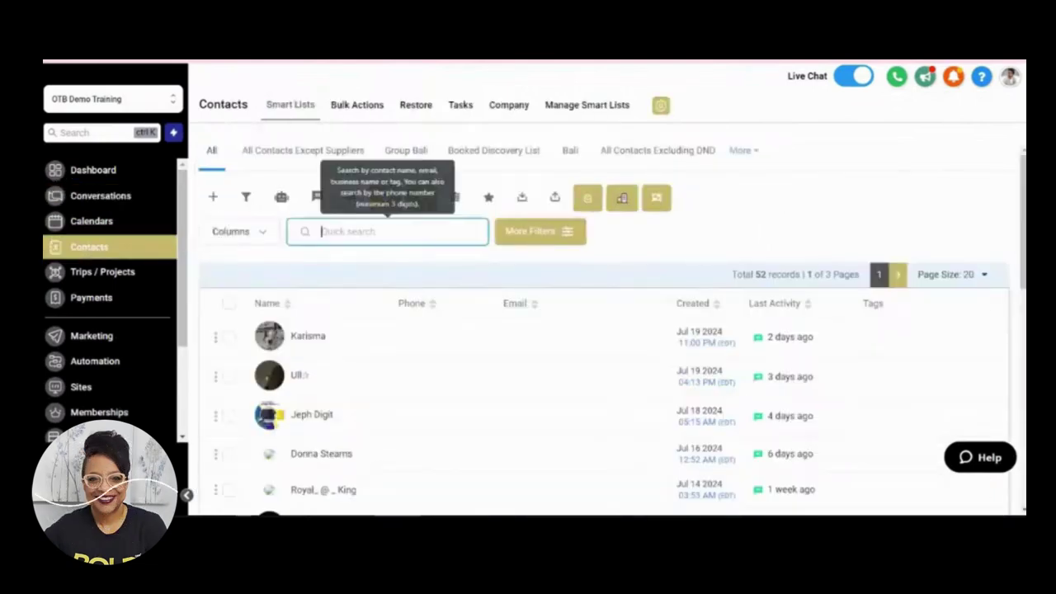
pyautogui.write('sunday')
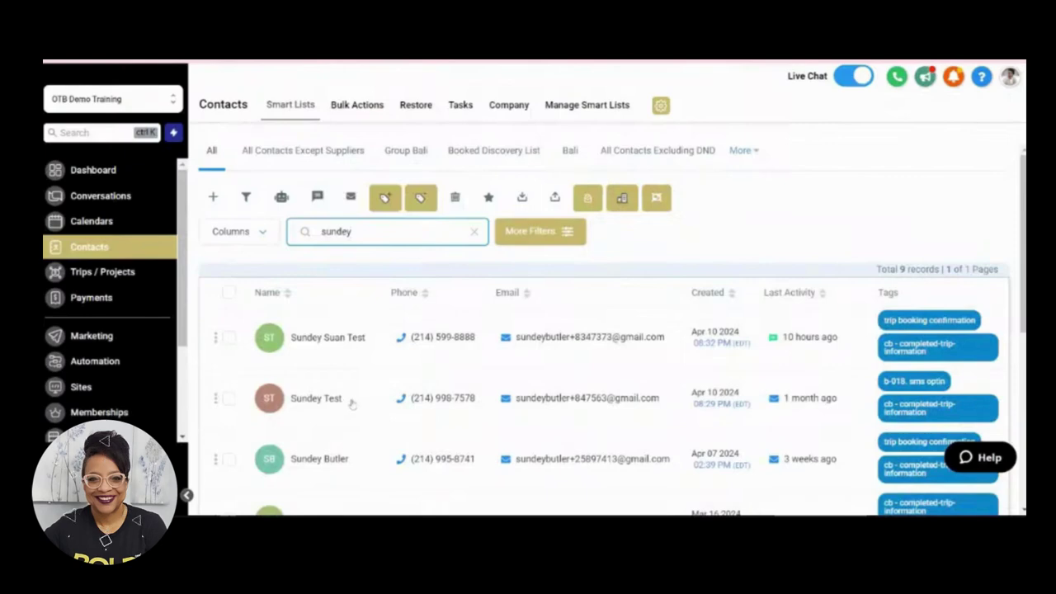
pyautogui.scroll(-3, 331, 435)
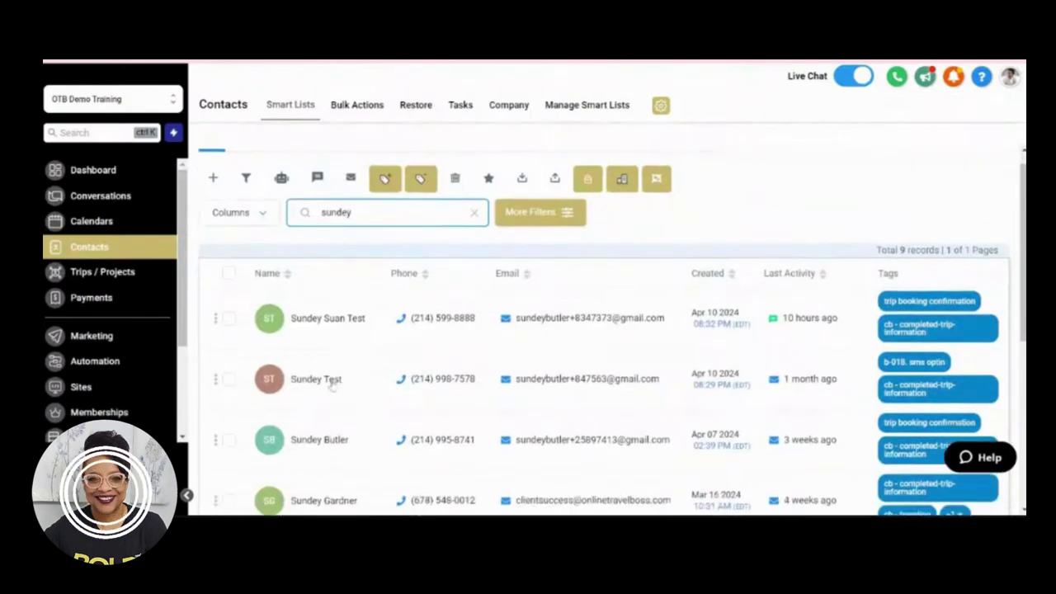
pyautogui.scroll(-3, 330, 386)
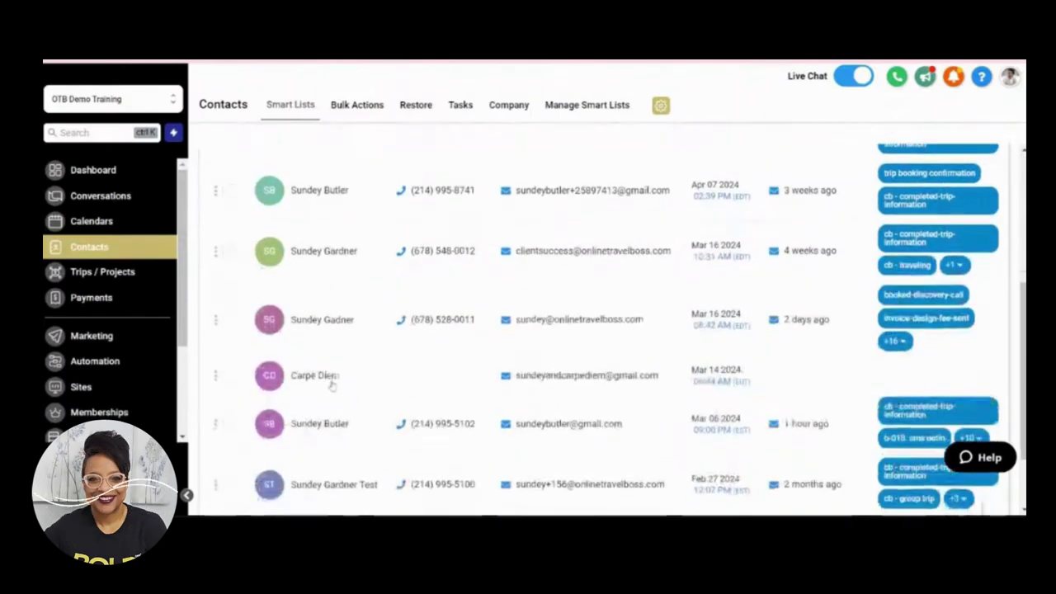
pyautogui.click(321, 320)
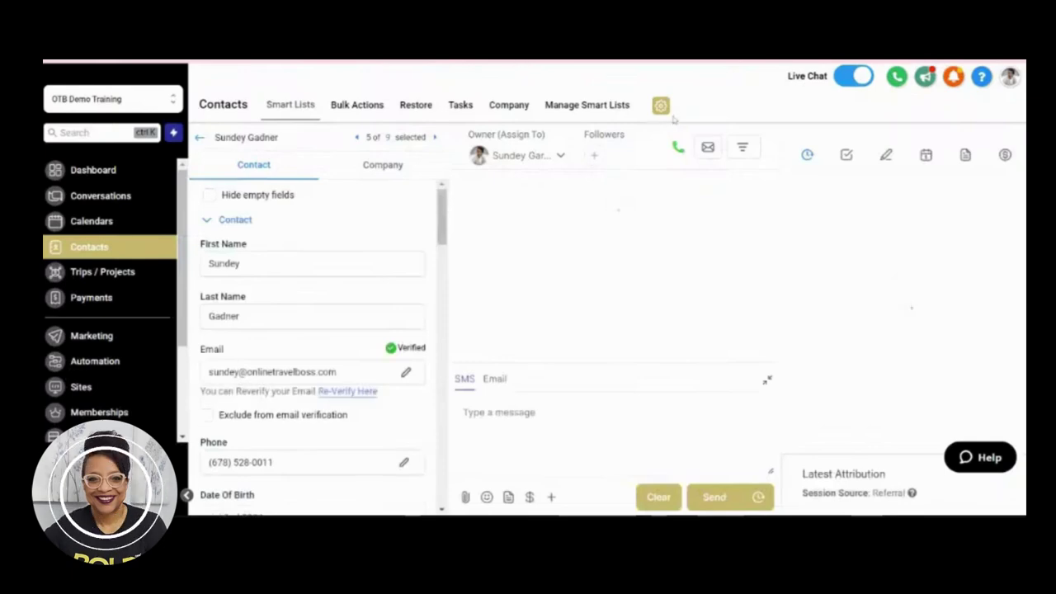
# - Review the contact's message history and activity timeline, including form submissions, purchase steps and page visits
pyautogui.click(675, 149)
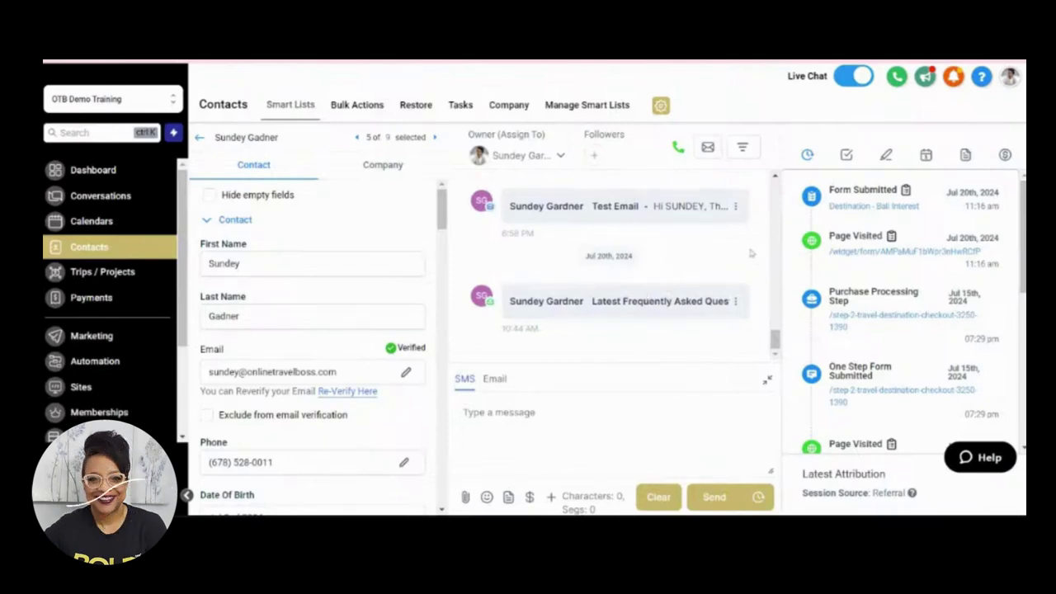
pyautogui.scroll(2, 670, 271)
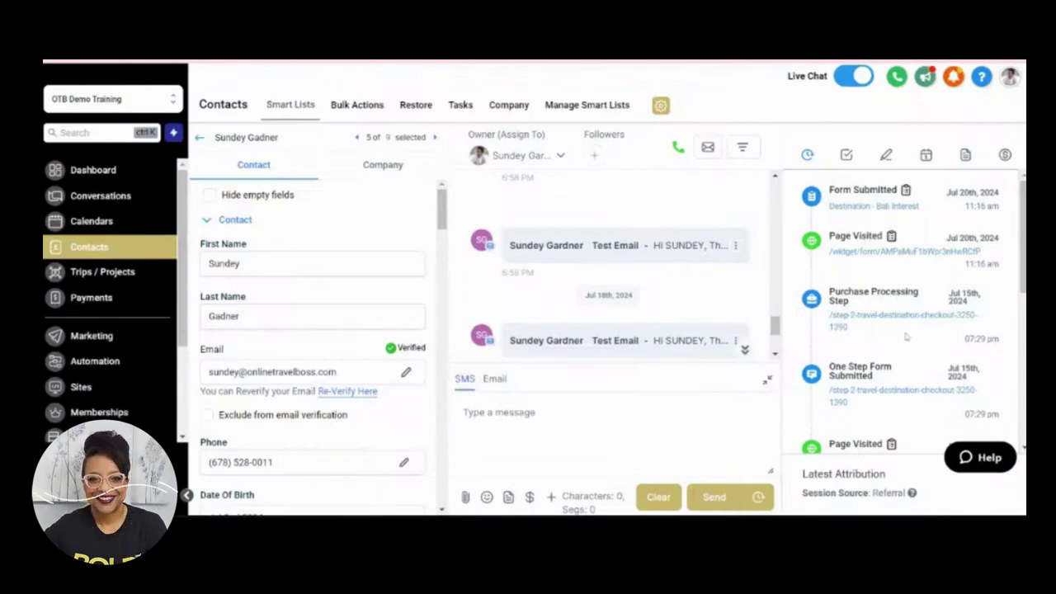
pyautogui.scroll(-5, 900, 264)
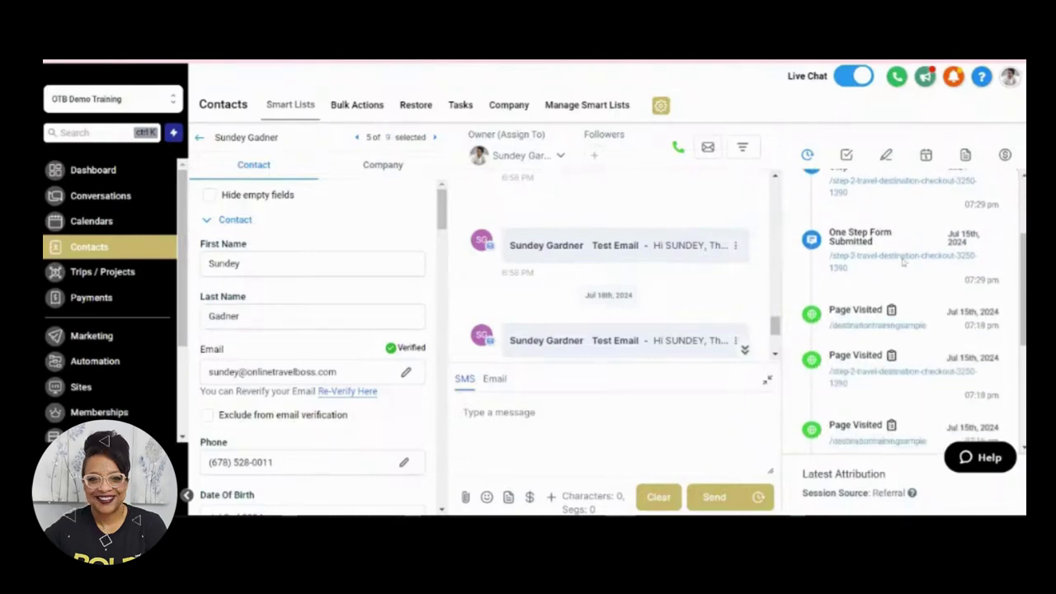
pyautogui.scroll(-2, 903, 262)
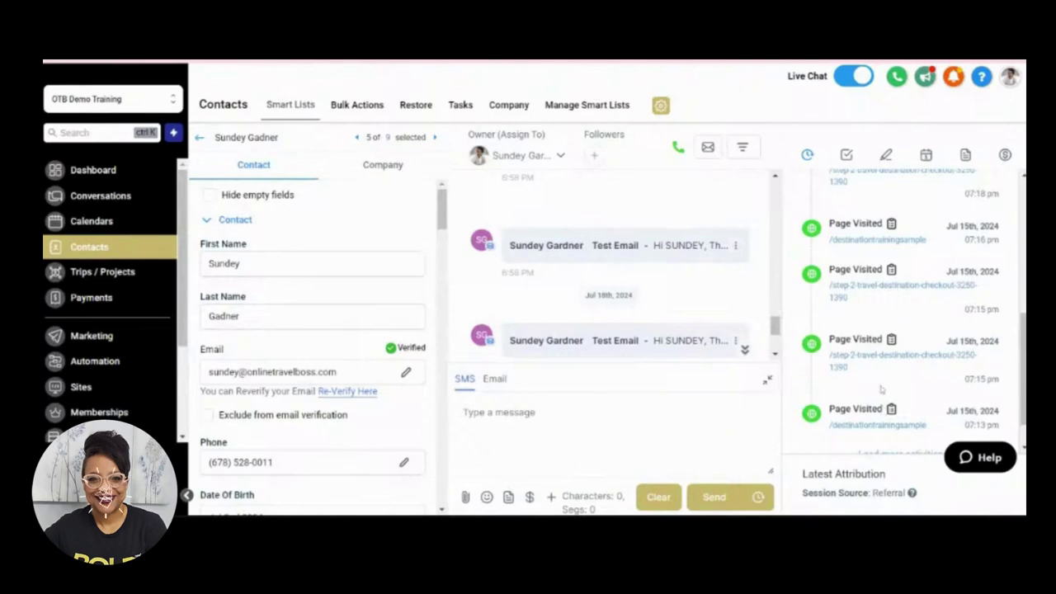
pyautogui.scroll(-1, 882, 390)
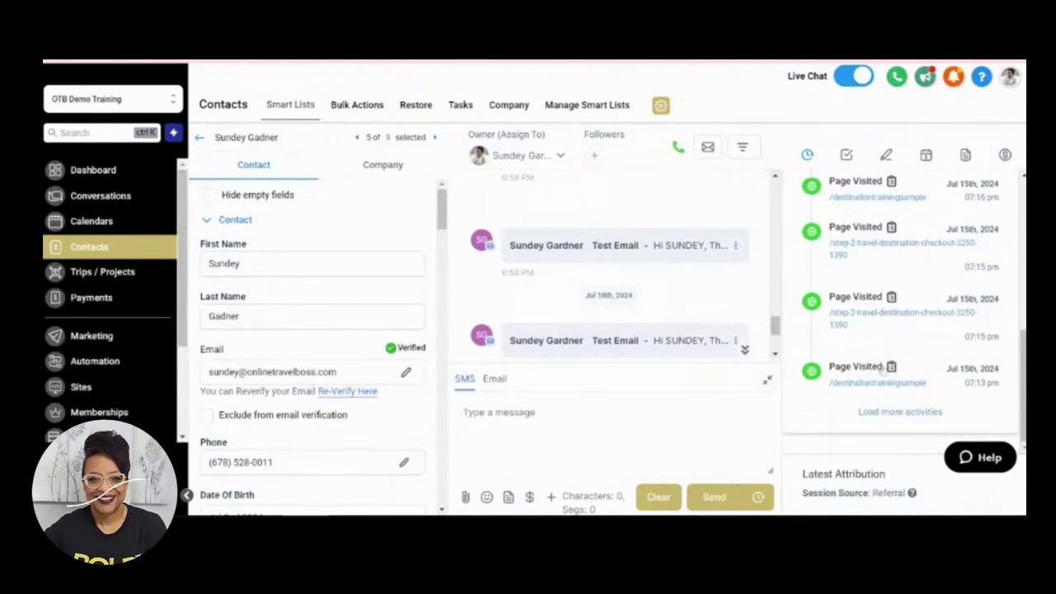
pyautogui.scroll(5, 882, 371)
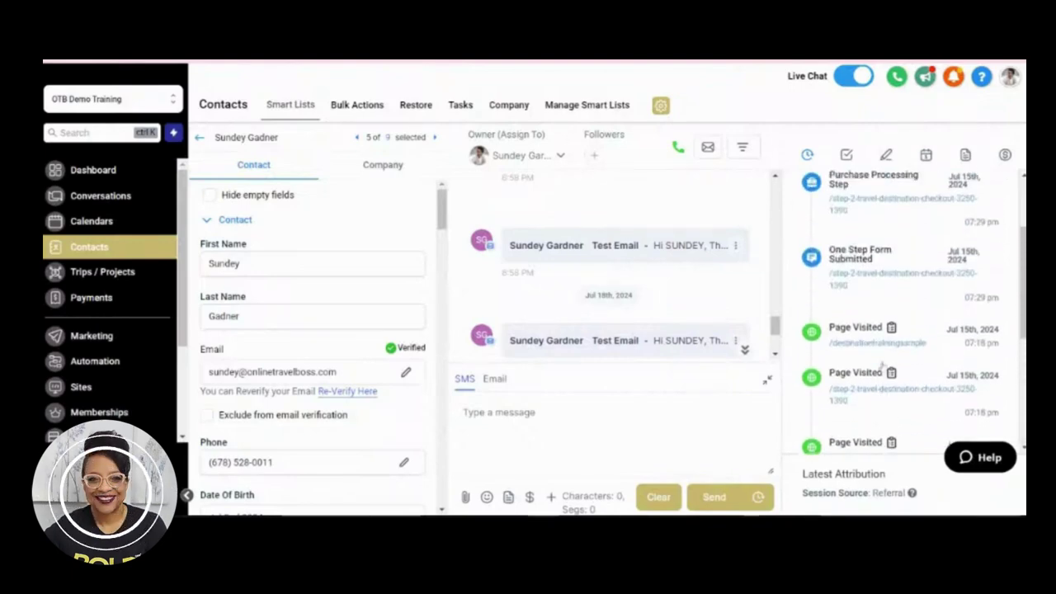
# - Open the account settings, look through the available categories, and bring up the Phone Numbers page
pyautogui.scroll(1, 870, 335)
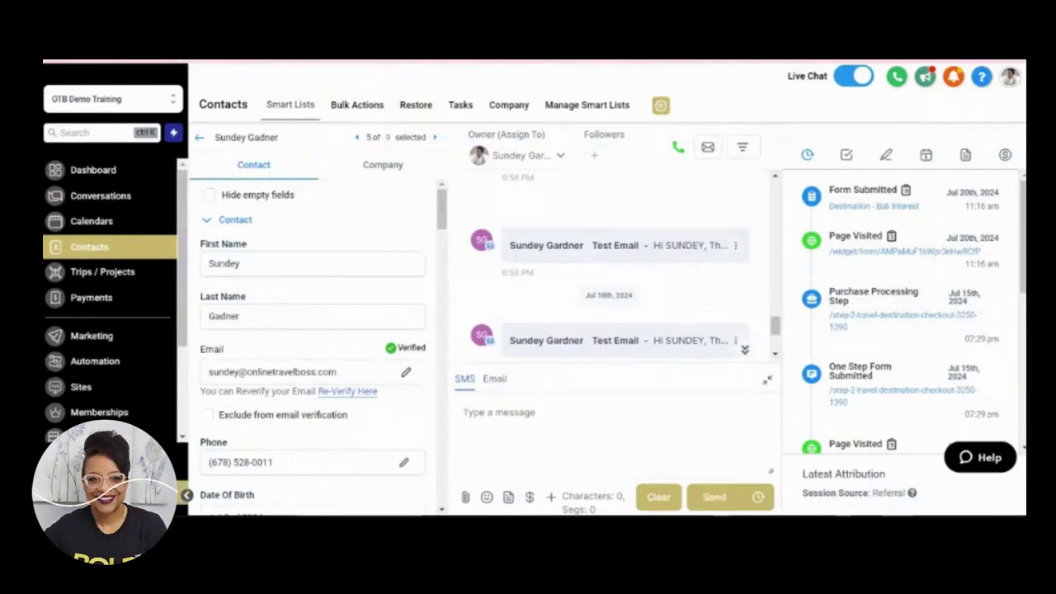
pyautogui.click(180, 493)
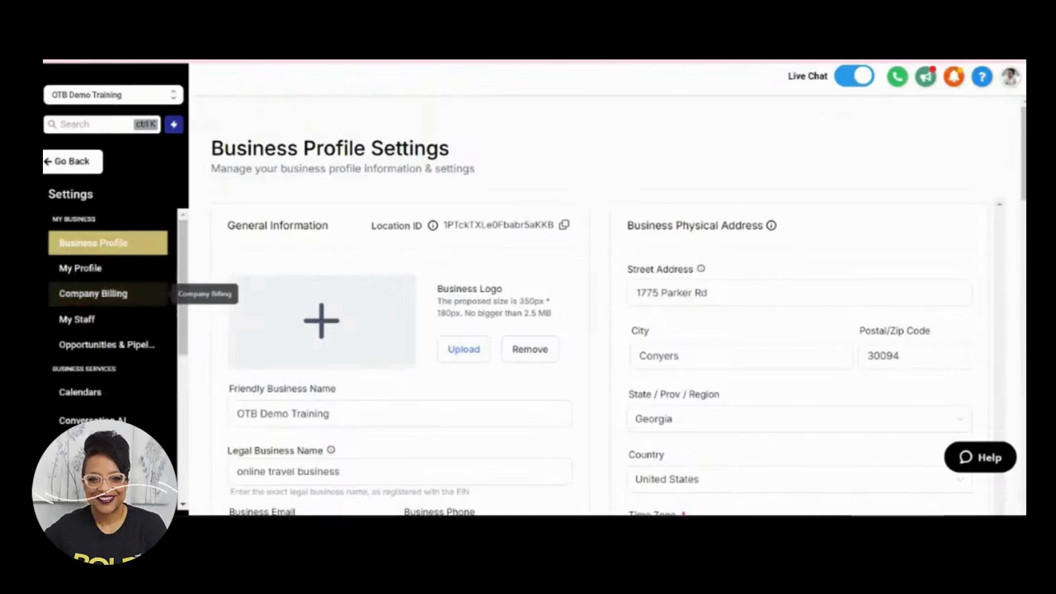
pyautogui.scroll(-5, 106, 384)
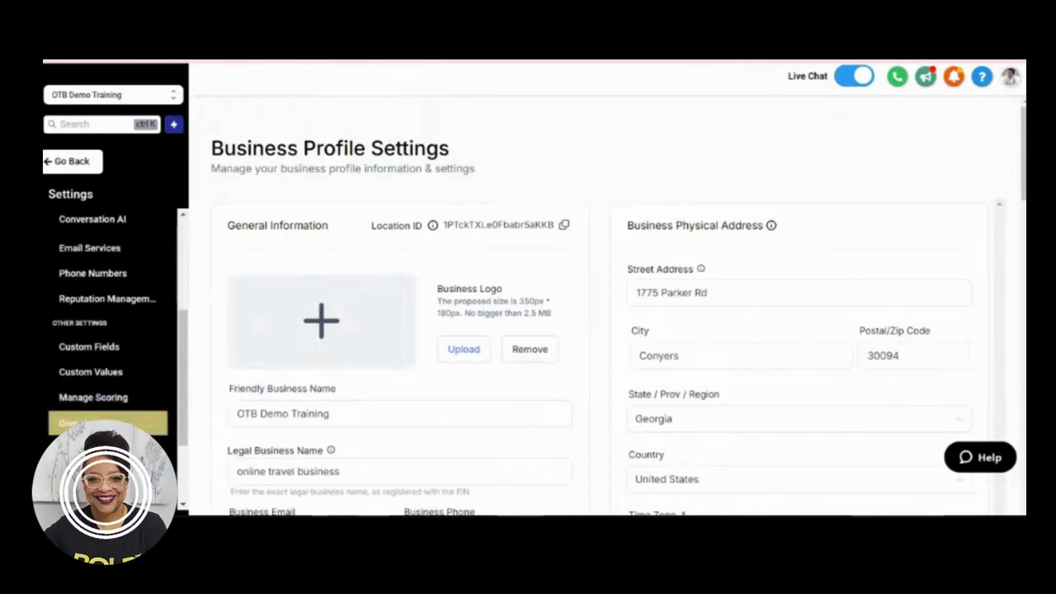
pyautogui.scroll(-3, 107, 416)
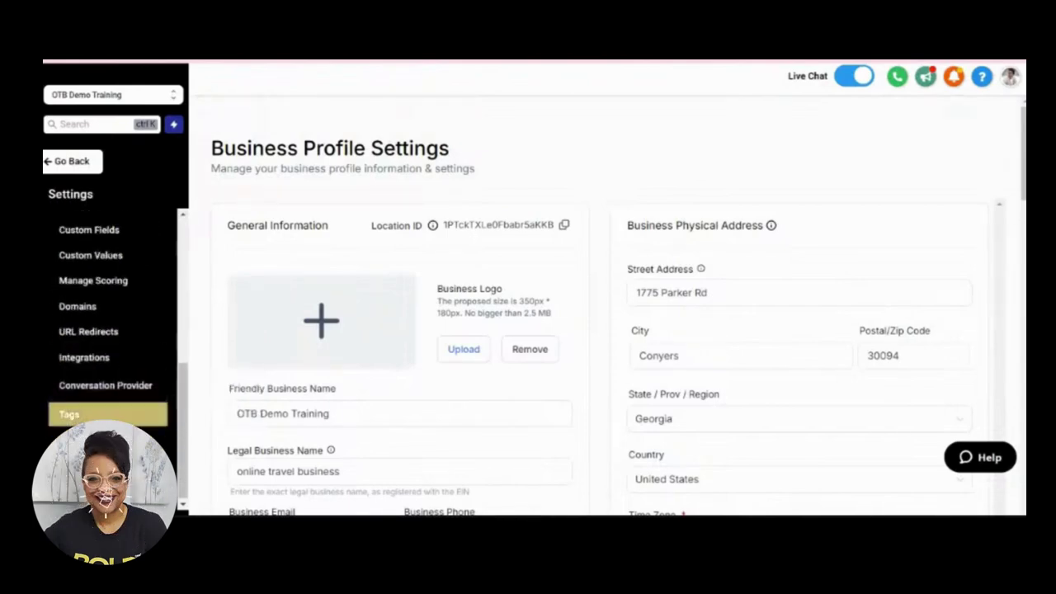
pyautogui.scroll(10, 99, 347)
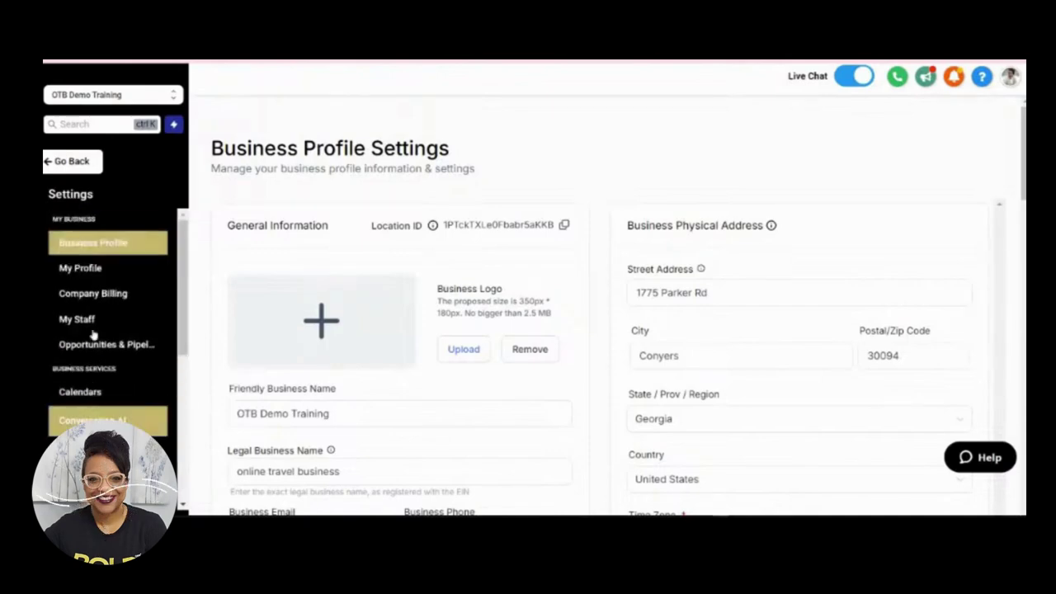
pyautogui.scroll(-2, 93, 322)
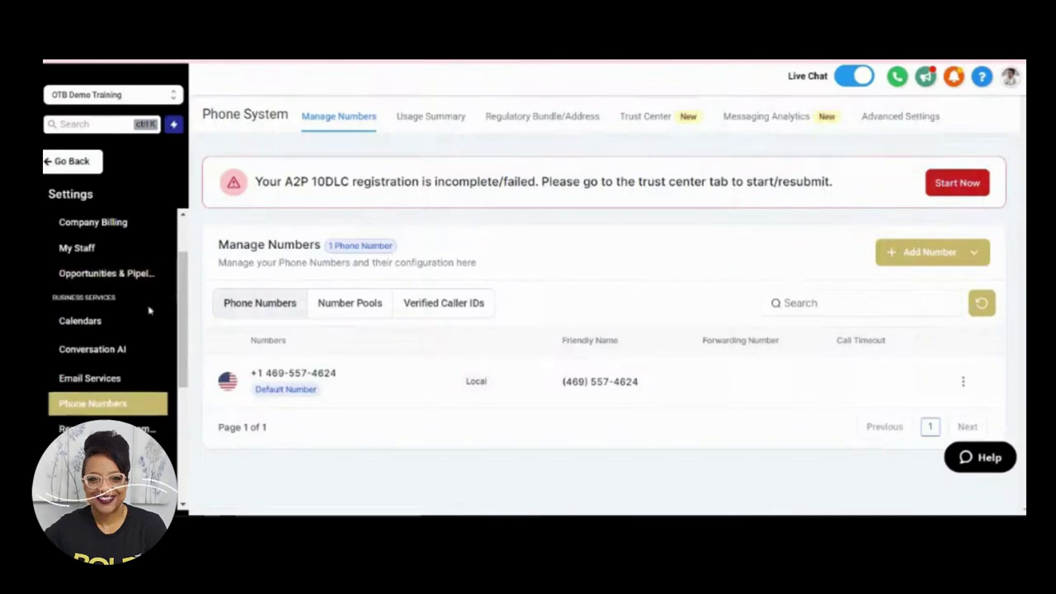
# - View the Domains settings and the Integrations page with its Google, Facebook and Instagram connections, and return to the contact record
pyautogui.scroll(-1, 148, 314)
pyautogui.scroll(-1, 146, 338)
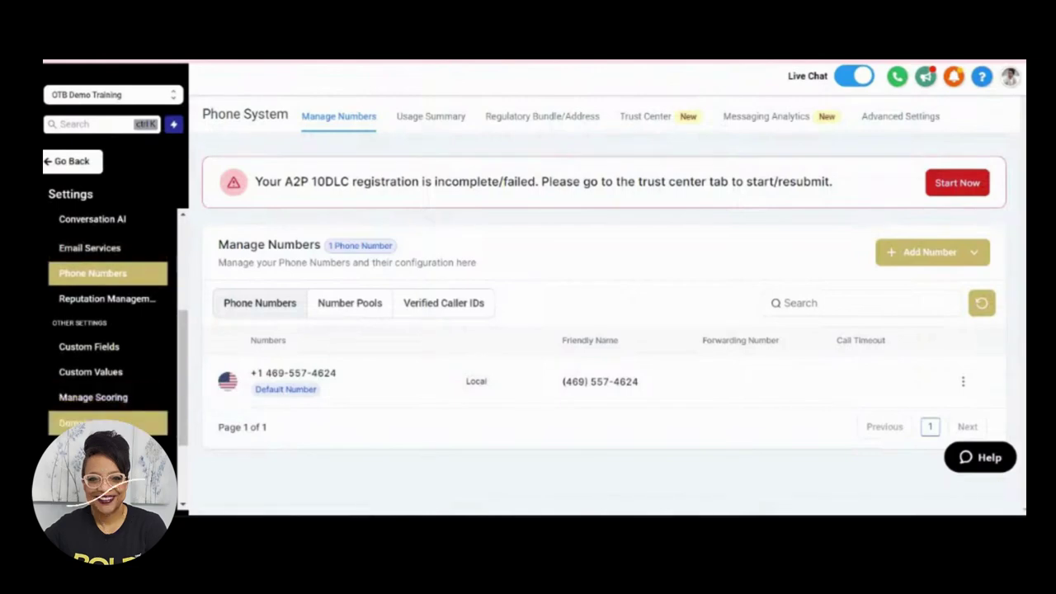
pyautogui.click(132, 423)
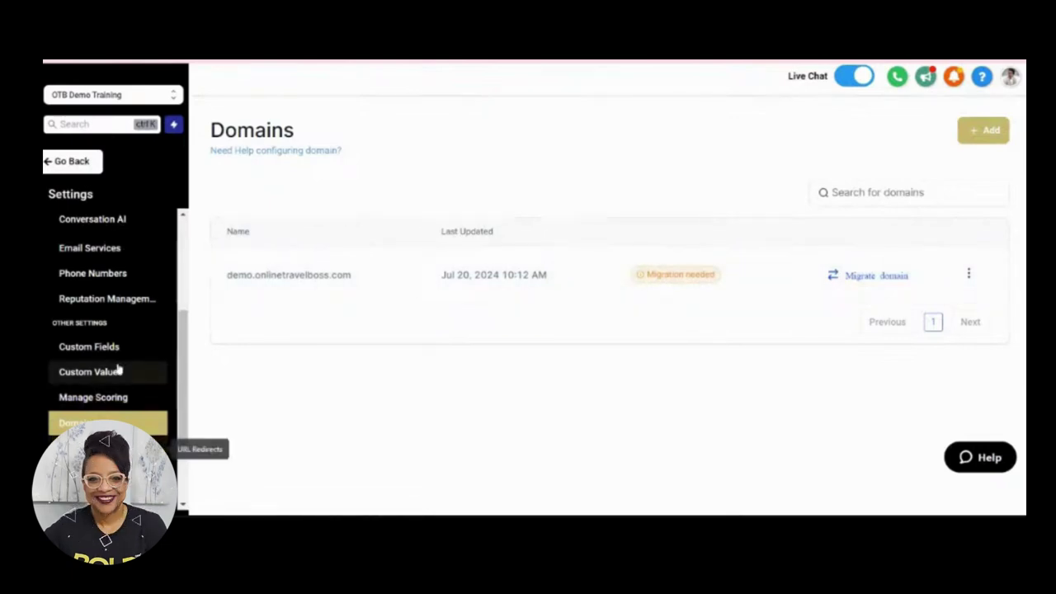
pyautogui.scroll(-3, 118, 370)
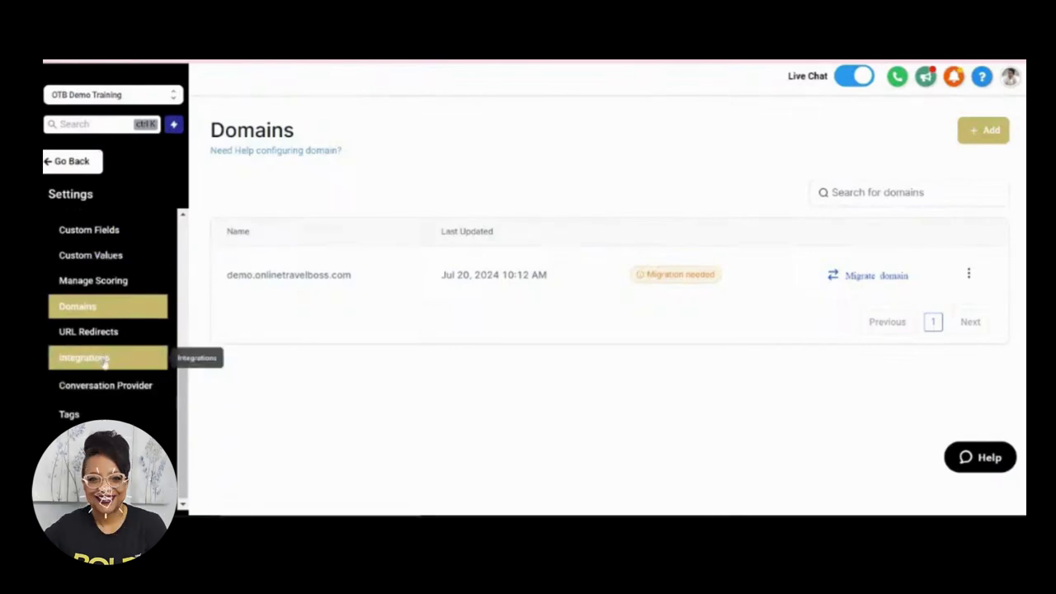
pyautogui.click(104, 363)
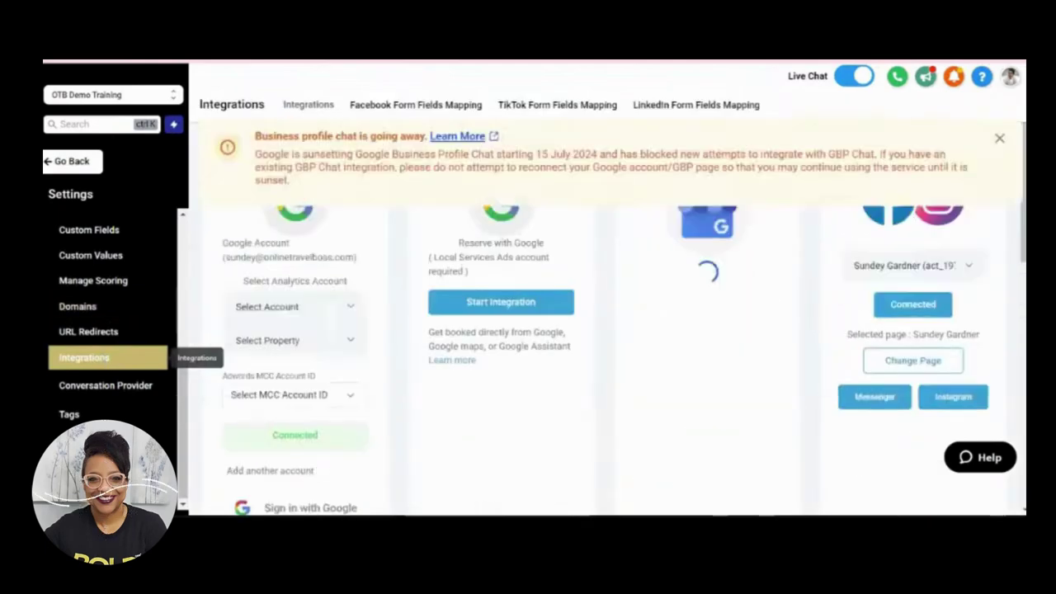
pyautogui.click(72, 161)
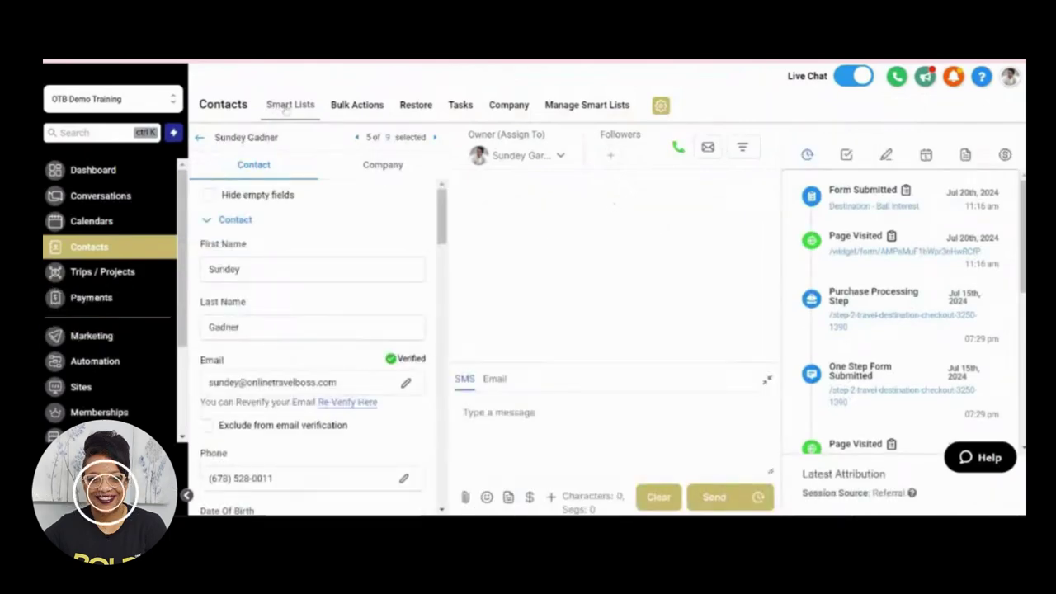
# - Check the accounts connected to the marketing Social Scheduler and bring up the platform choices for adding another social account
pyautogui.click(80, 345)
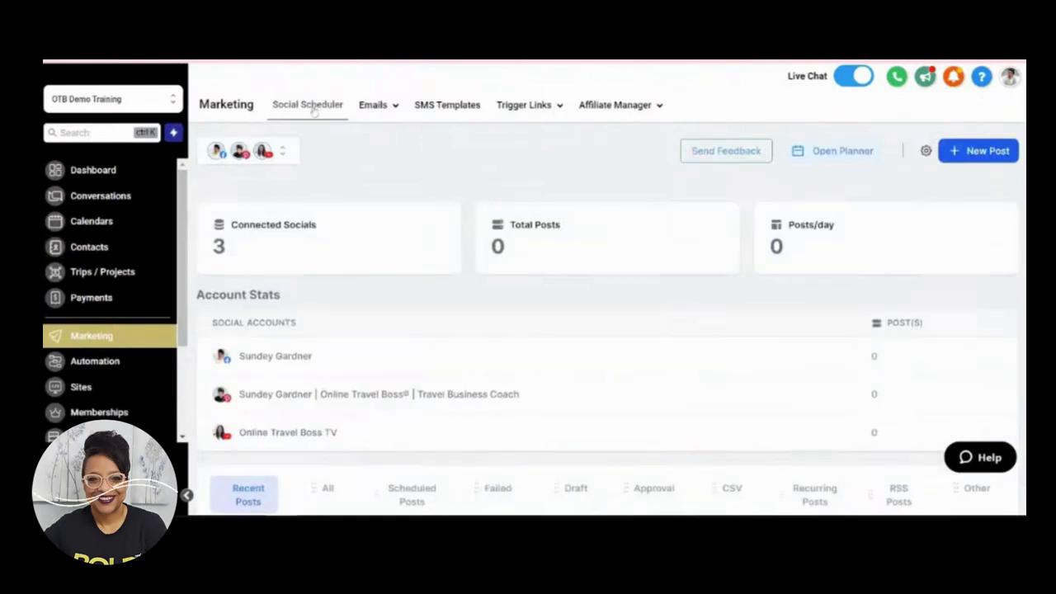
pyautogui.click(285, 156)
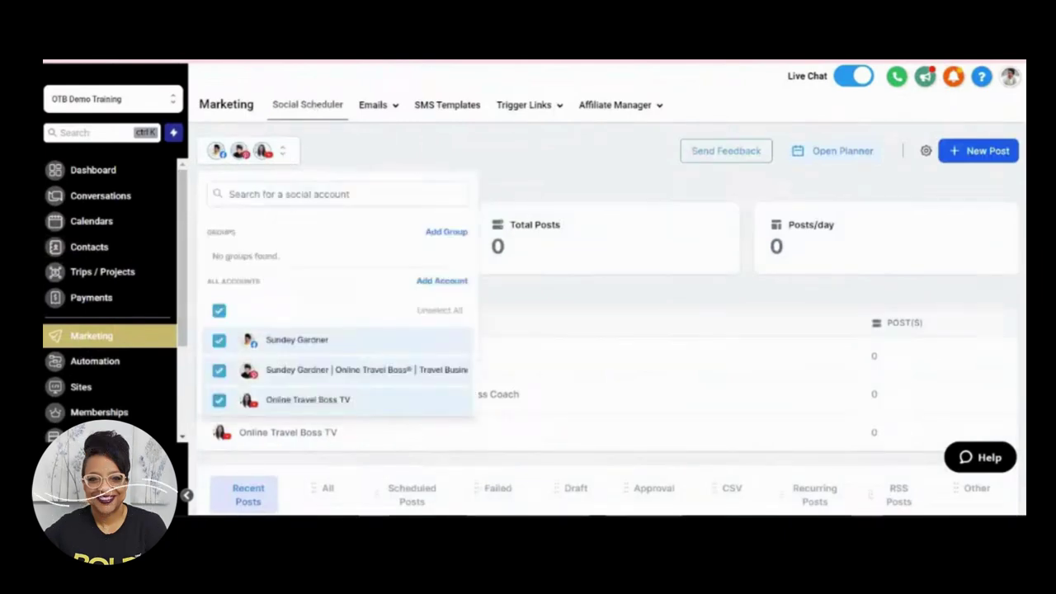
pyautogui.click(281, 157)
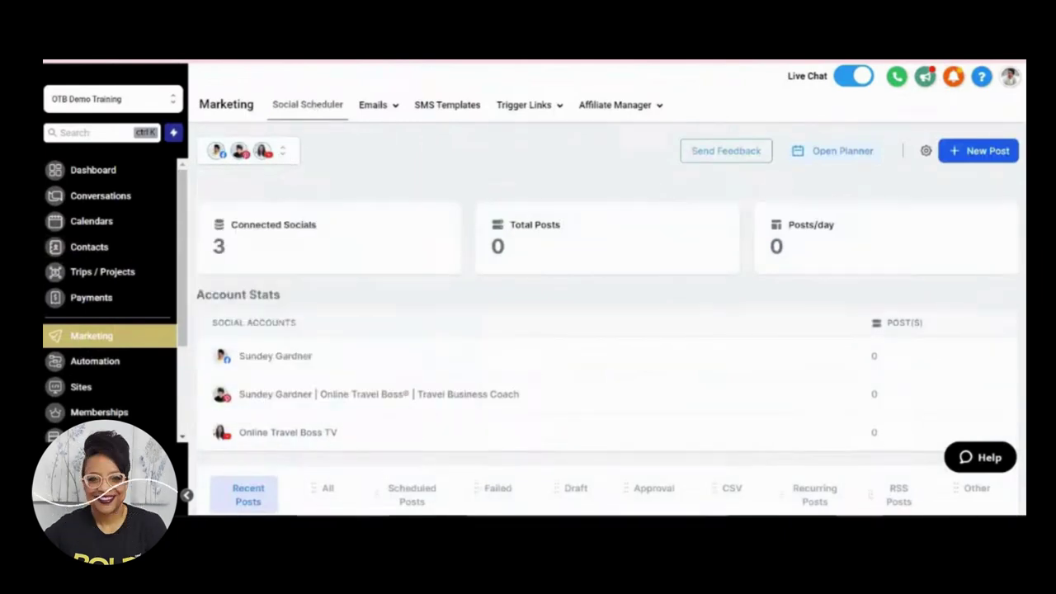
pyautogui.click(283, 153)
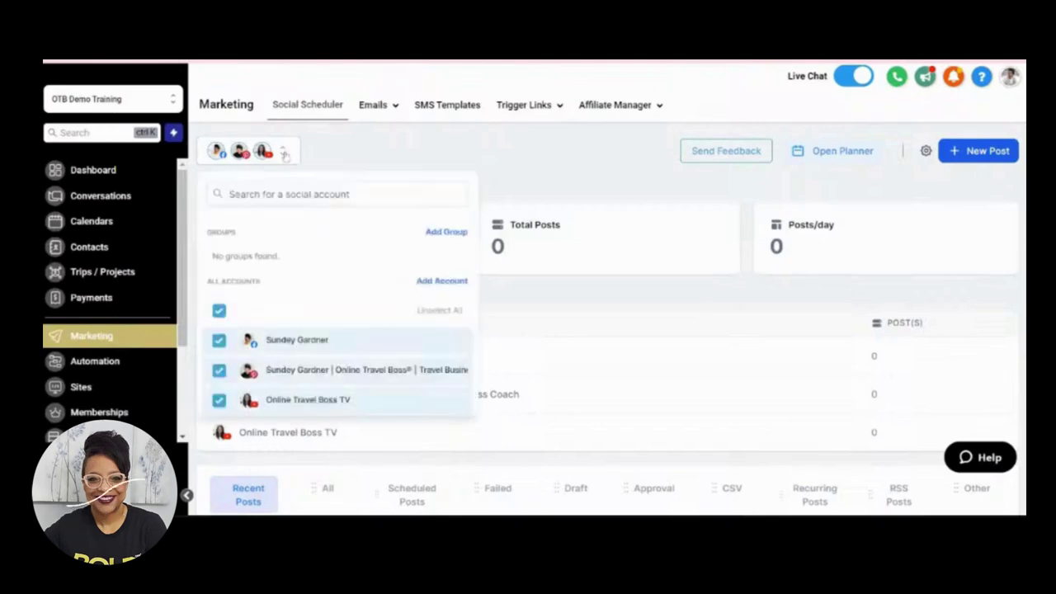
pyautogui.click(440, 281)
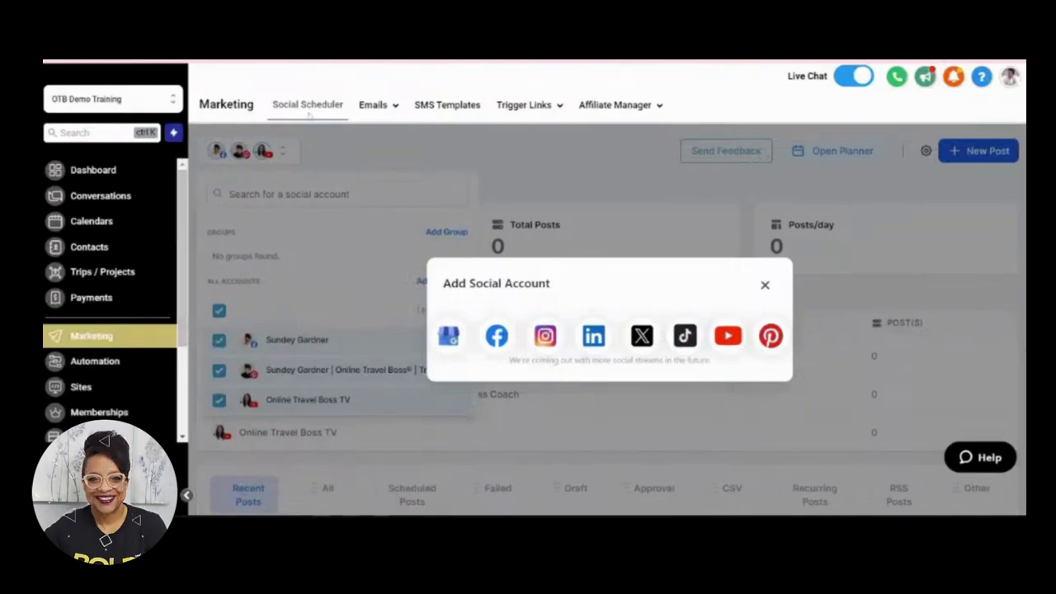
# - Open the contacts list and check the online assets and contacts information items in the Pillar 4 checklist in Google Sheets
pyautogui.click(91, 247)
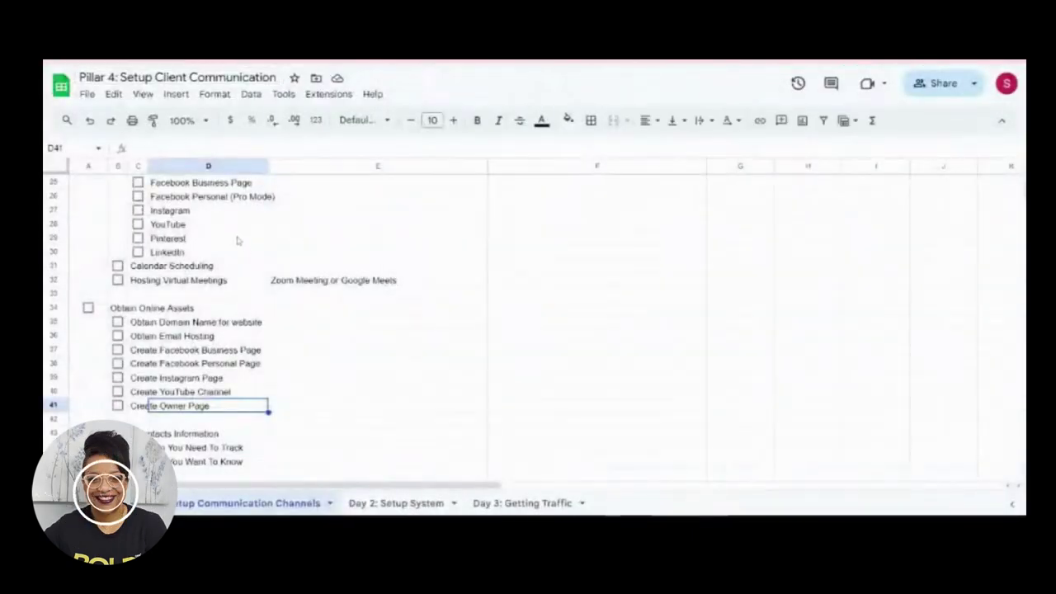
pyautogui.scroll(-2, 238, 240)
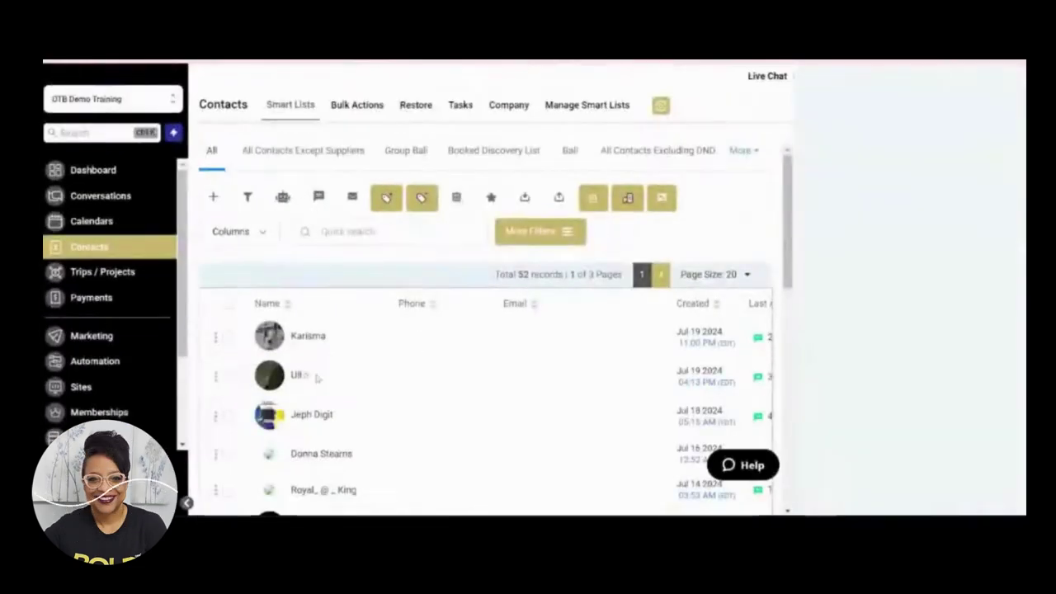
pyautogui.scroll(-3, 356, 407)
pyautogui.scroll(3, 323, 292)
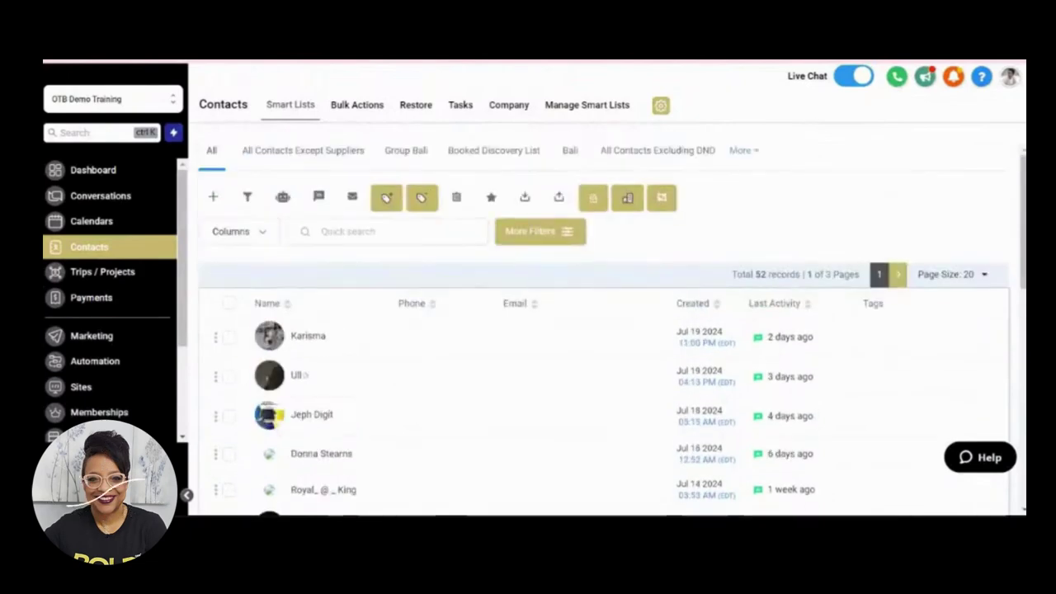
# - Find the test contact again by first name and open the record tagged booked-discovery-call and invoice-design-fee-sent
pyautogui.click(388, 231)
pyautogui.write('sundey')
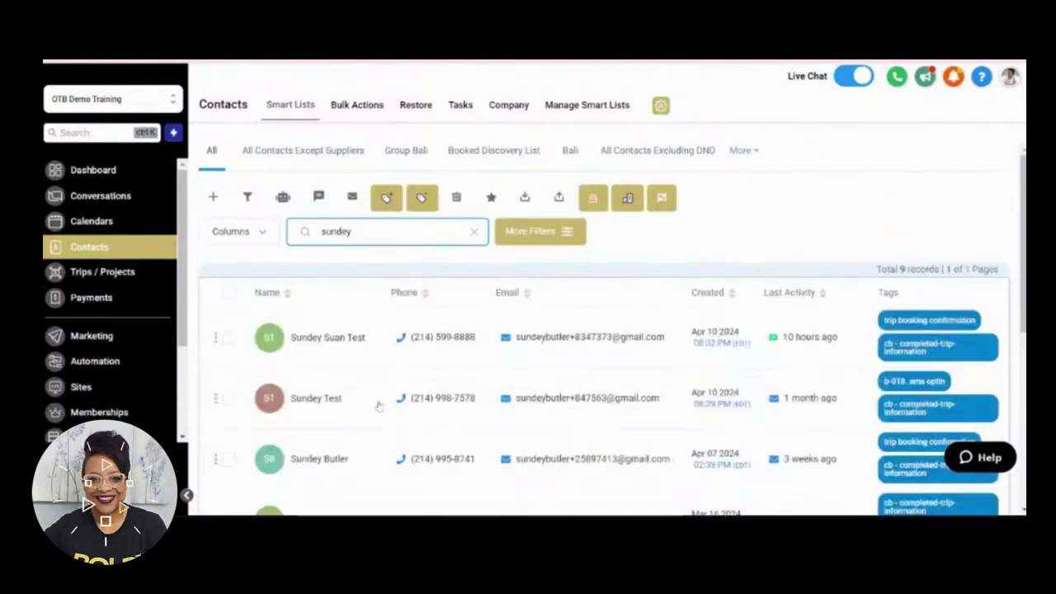
pyautogui.scroll(-5, 375, 405)
pyautogui.scroll(-4, 372, 403)
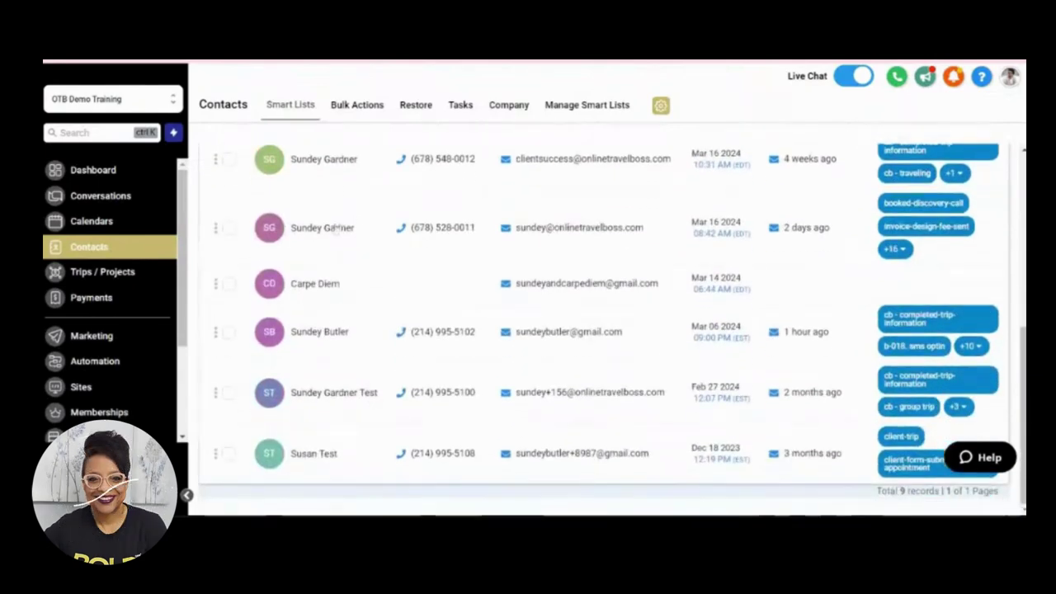
pyautogui.click(335, 231)
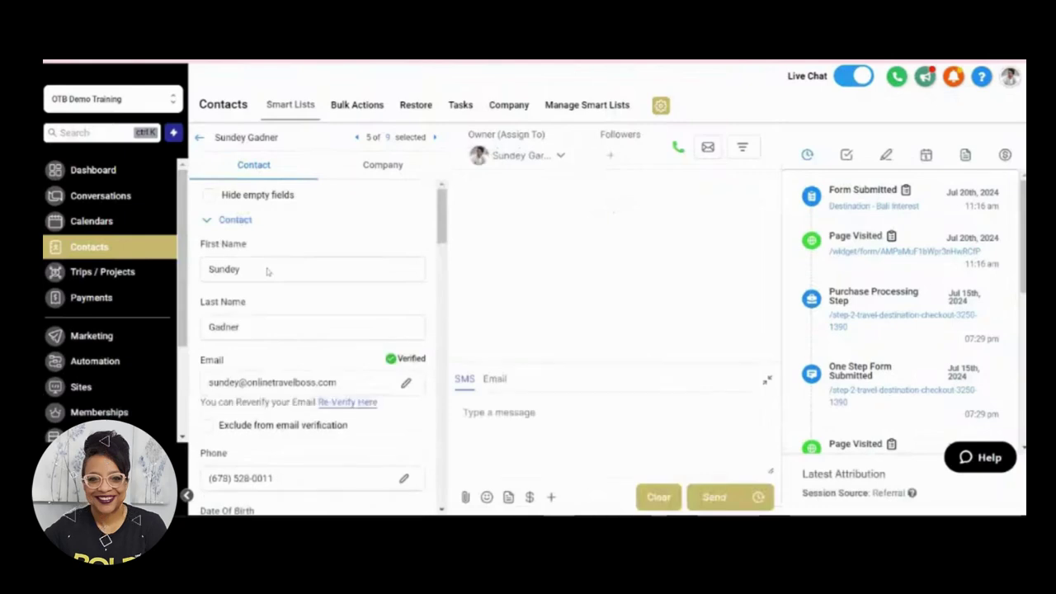
# - Collapse the record's Contact section and look over the custom field groups, from General Info to Commission Tracking, and the assigned tags
pyautogui.click(206, 220)
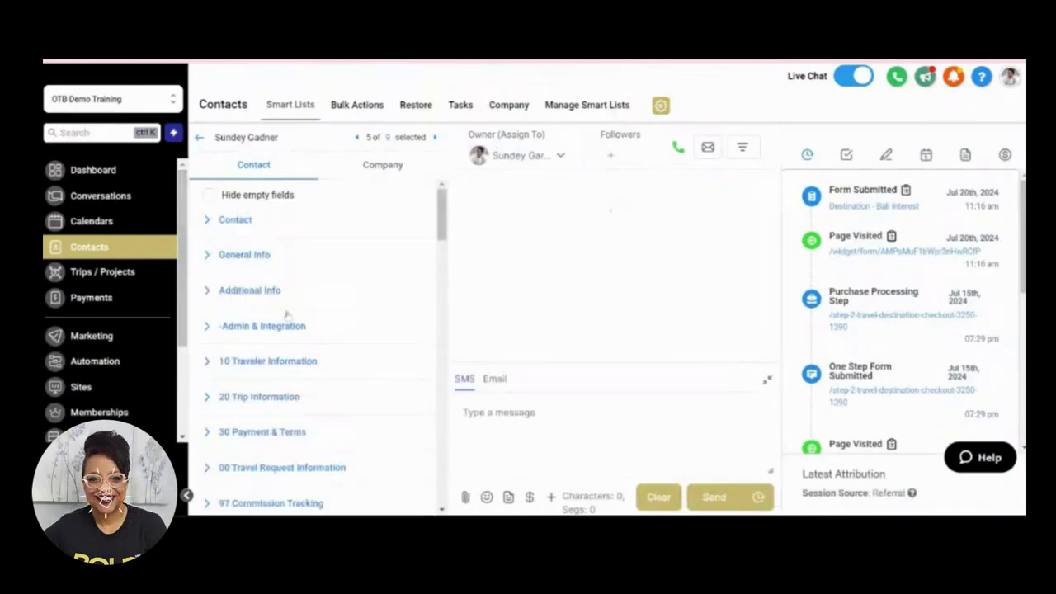
pyautogui.scroll(-3, 357, 401)
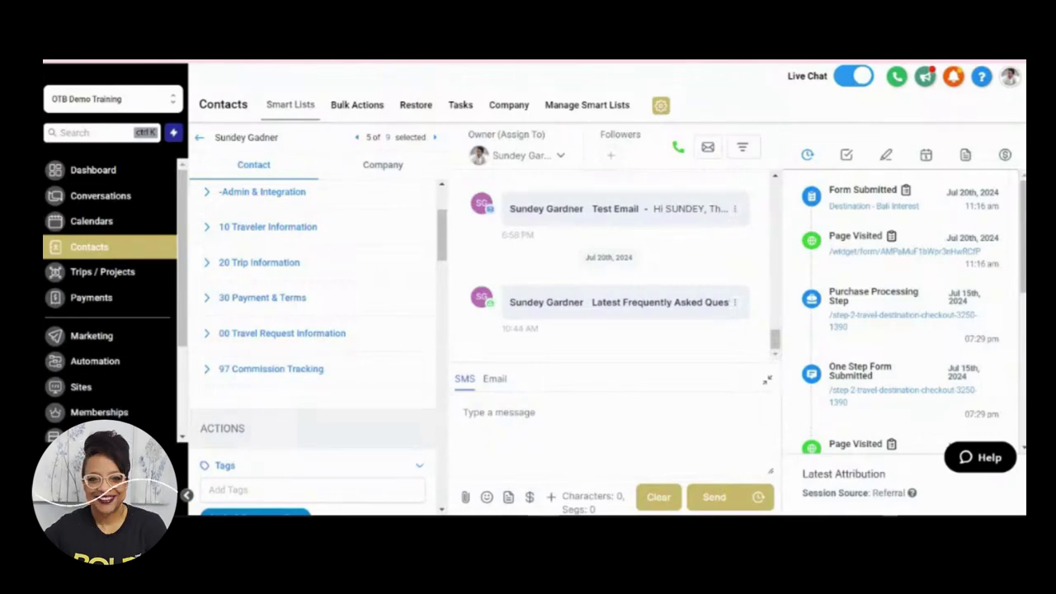
pyautogui.scroll(-2, 368, 343)
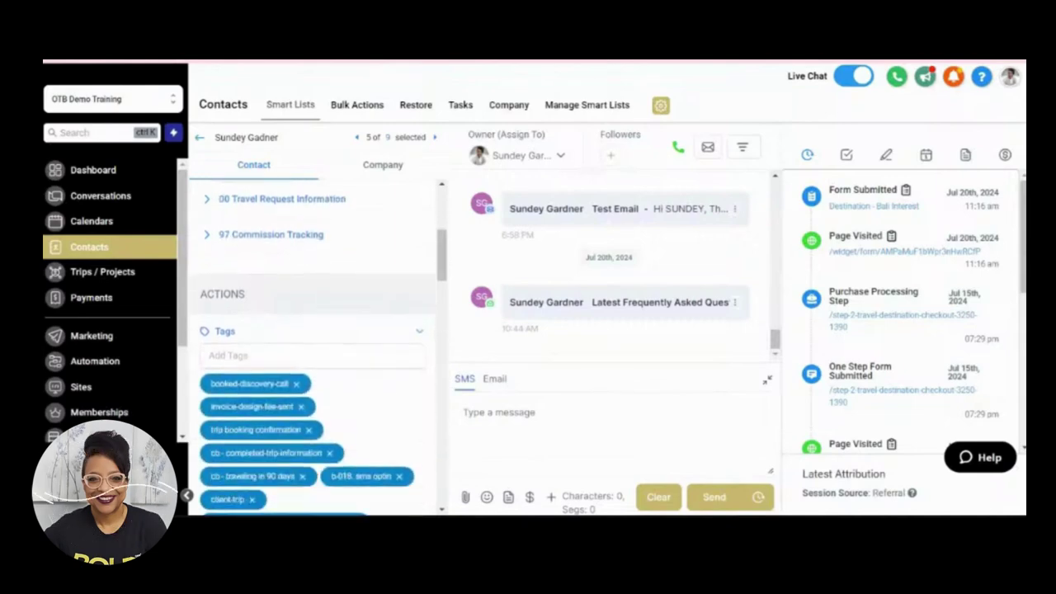